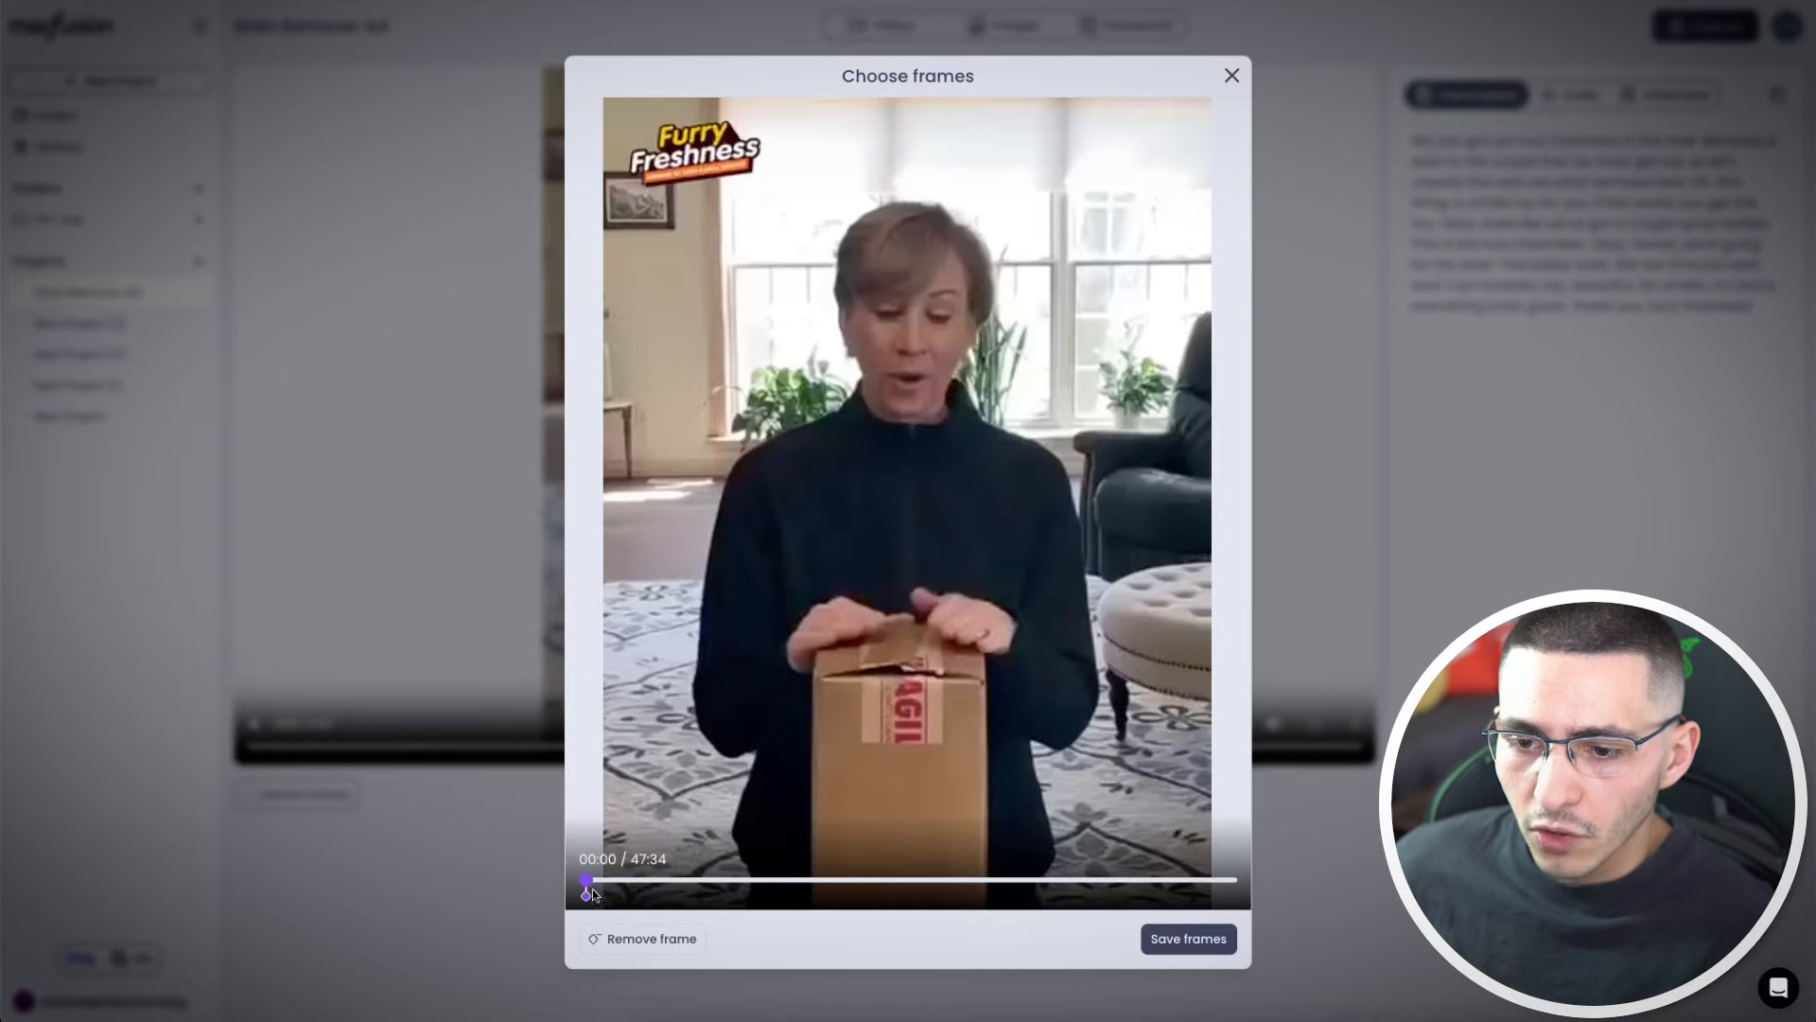
Mark frames along the source video's timeline and save them as extracted frames
drag(607, 884, 637, 882)
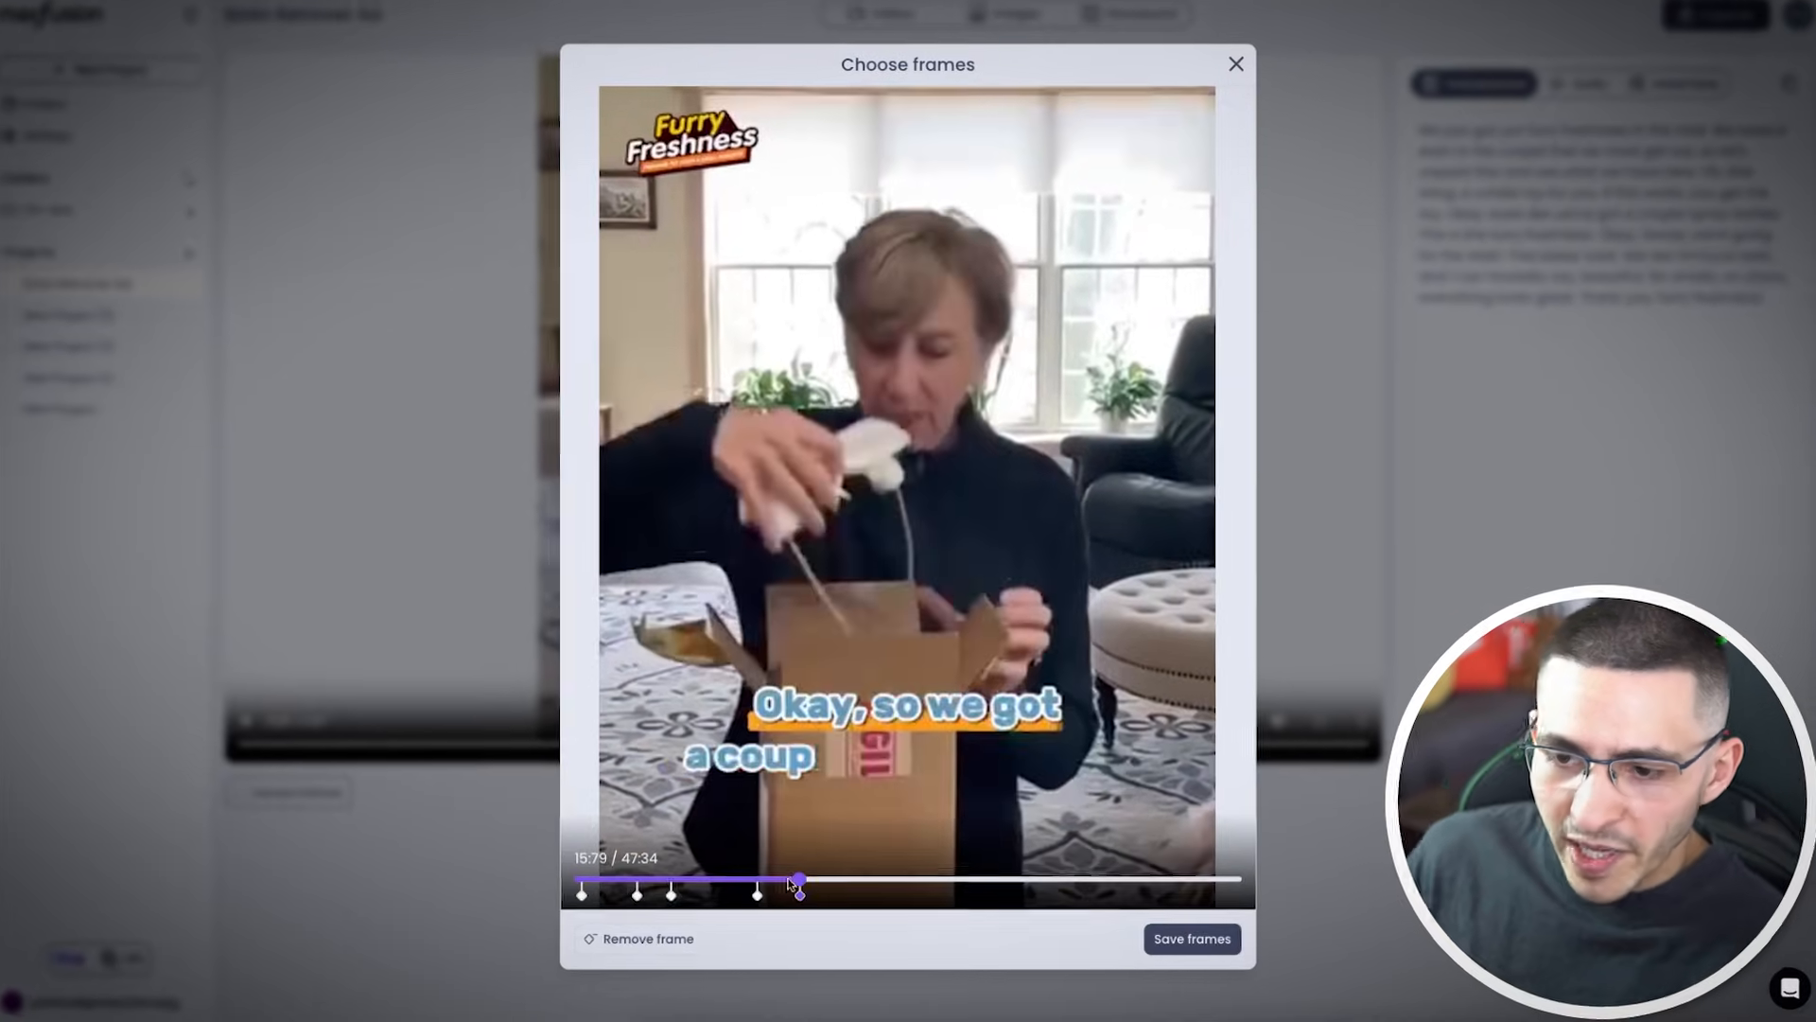
drag(801, 880, 859, 874)
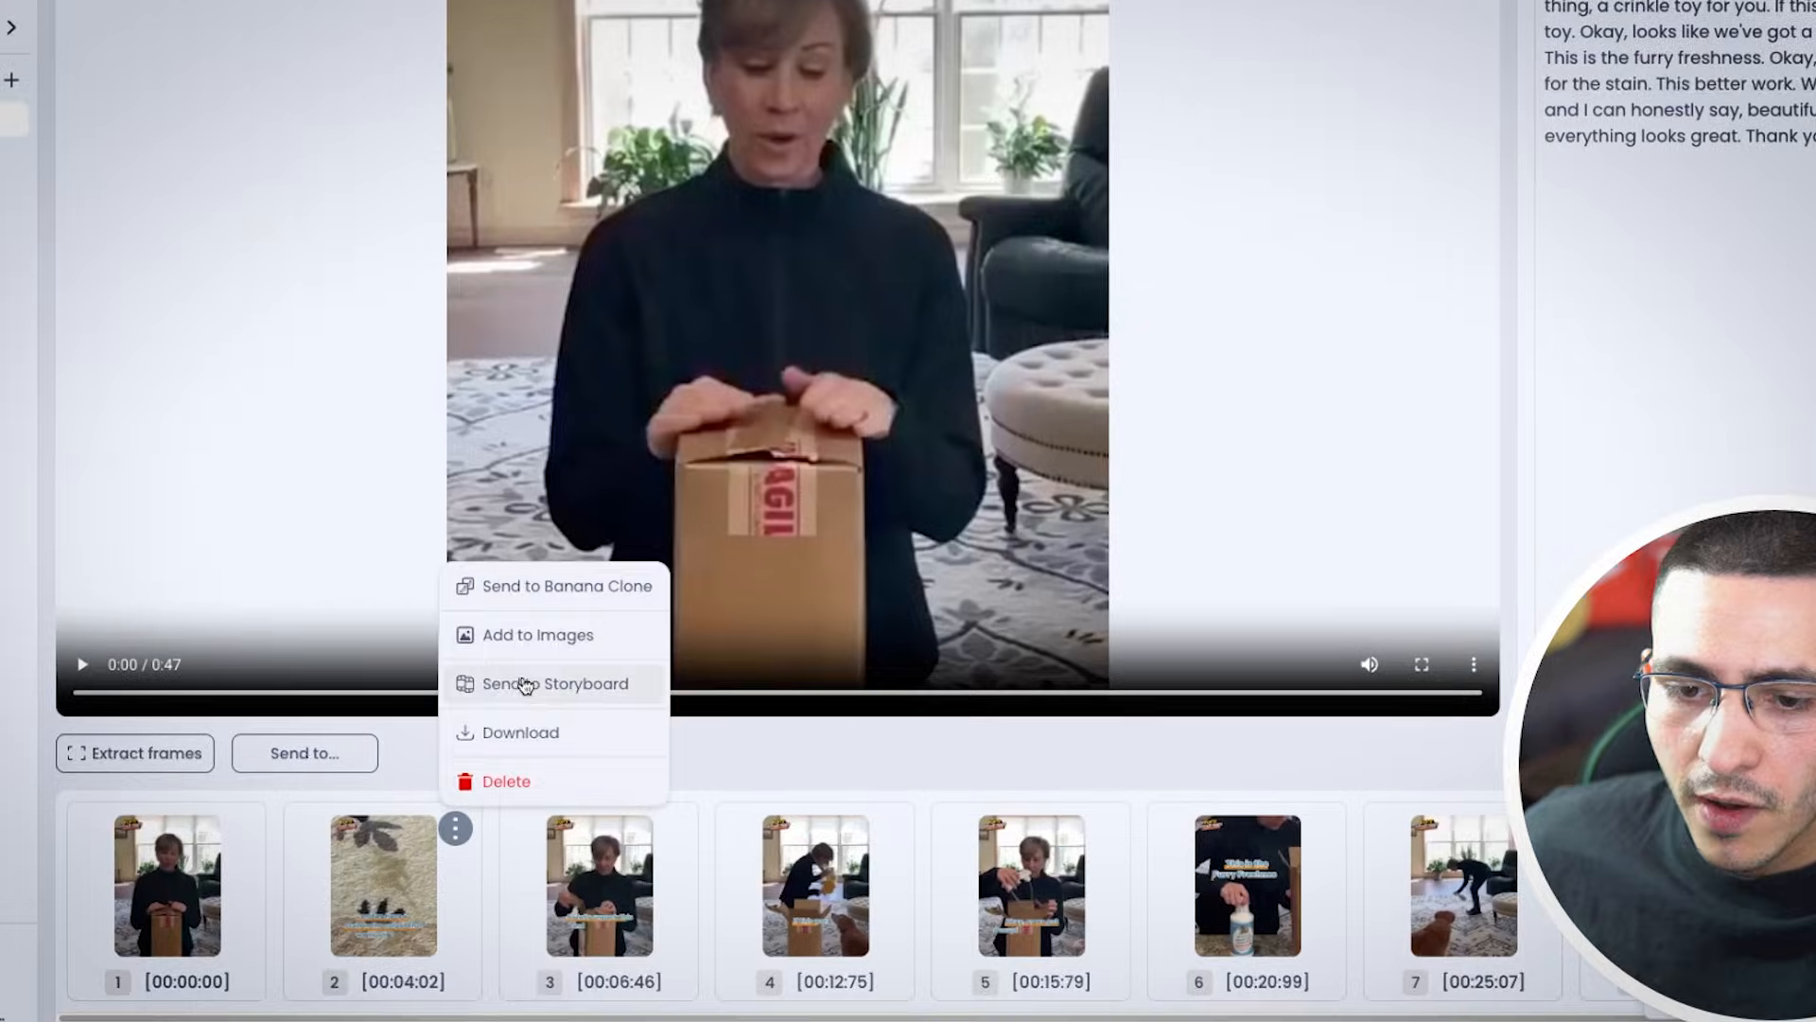
click(519, 689)
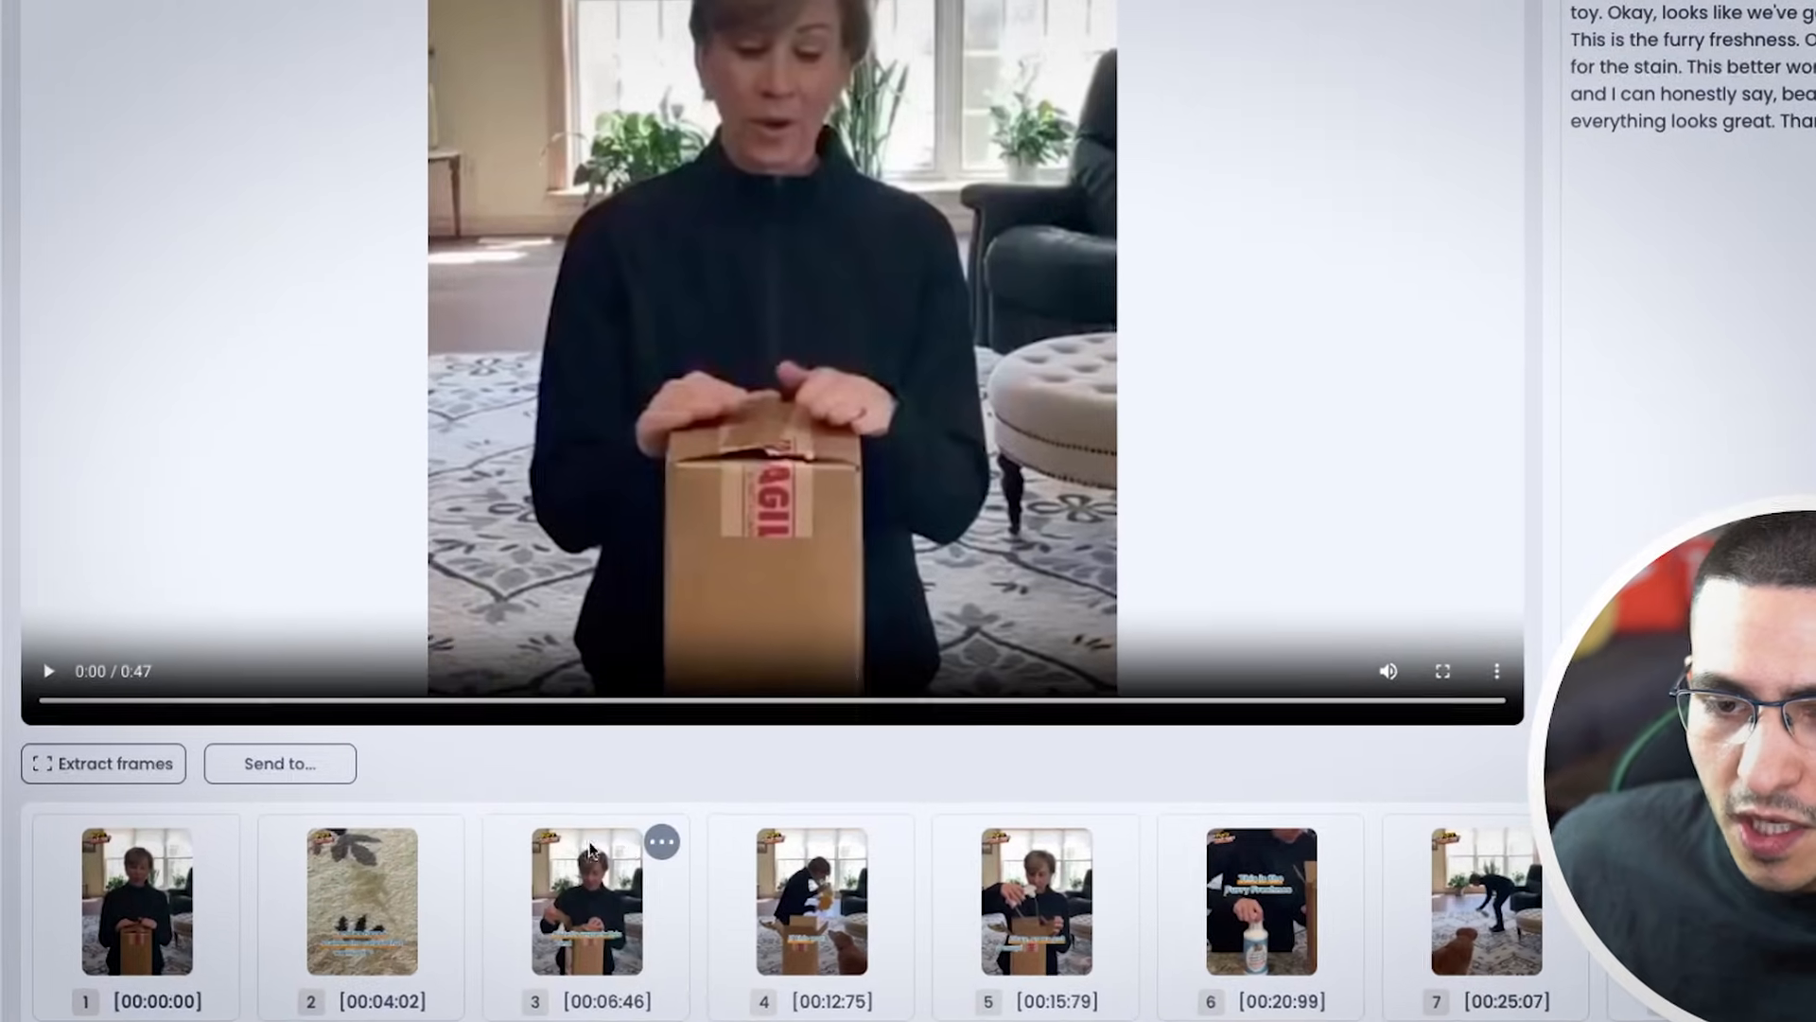
Open the options of the extracted frame thumbnails and enter a name for a stained carpet frame
click(659, 851)
click(667, 645)
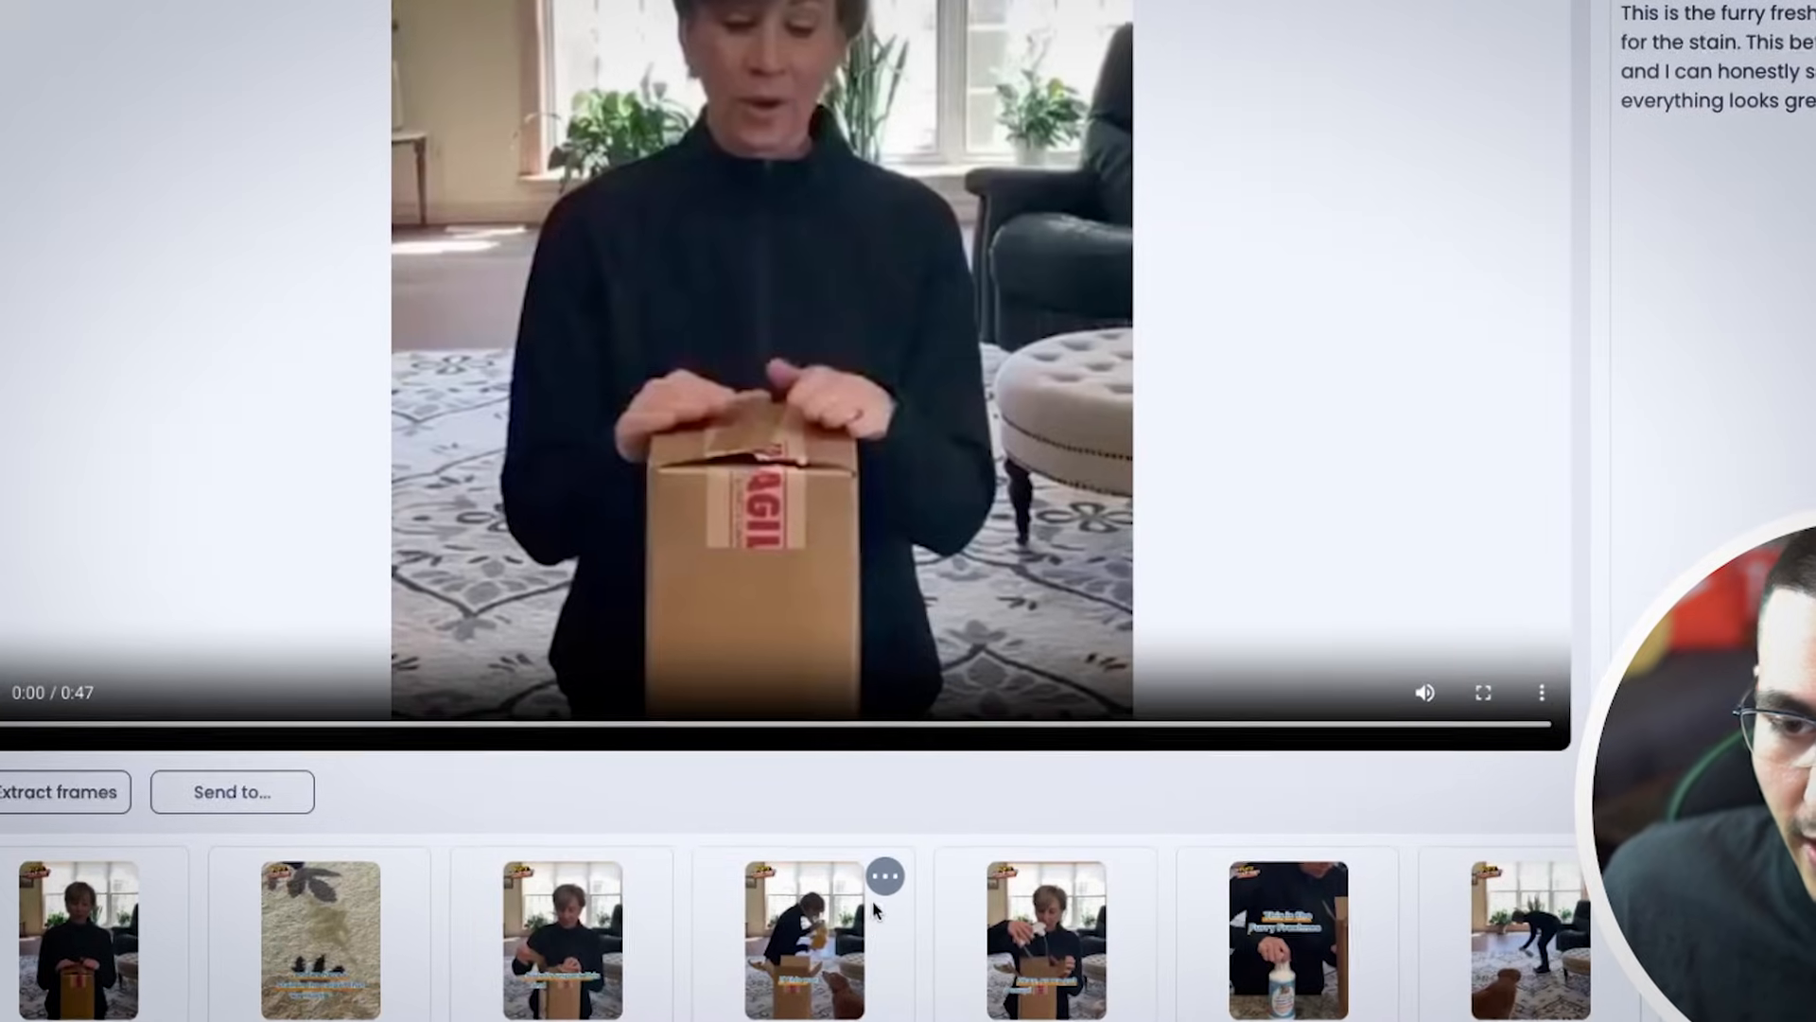
click(1378, 884)
click(1487, 666)
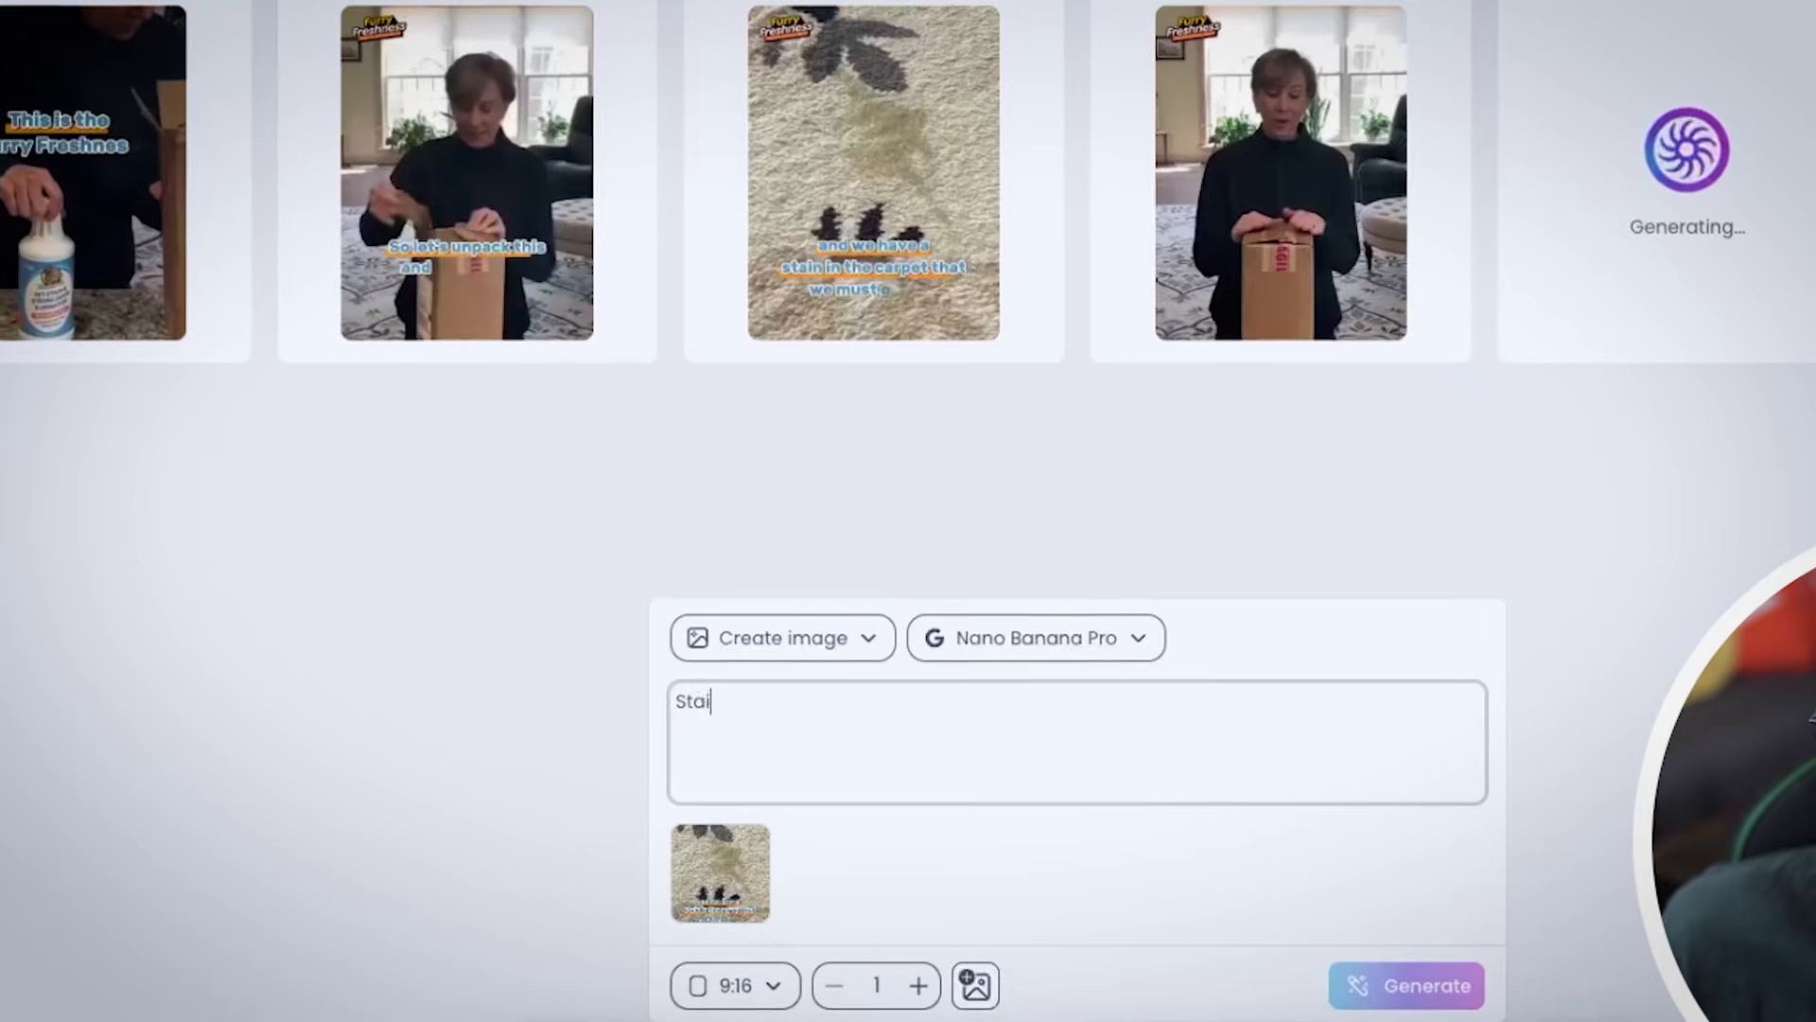
text(ned Carpet)
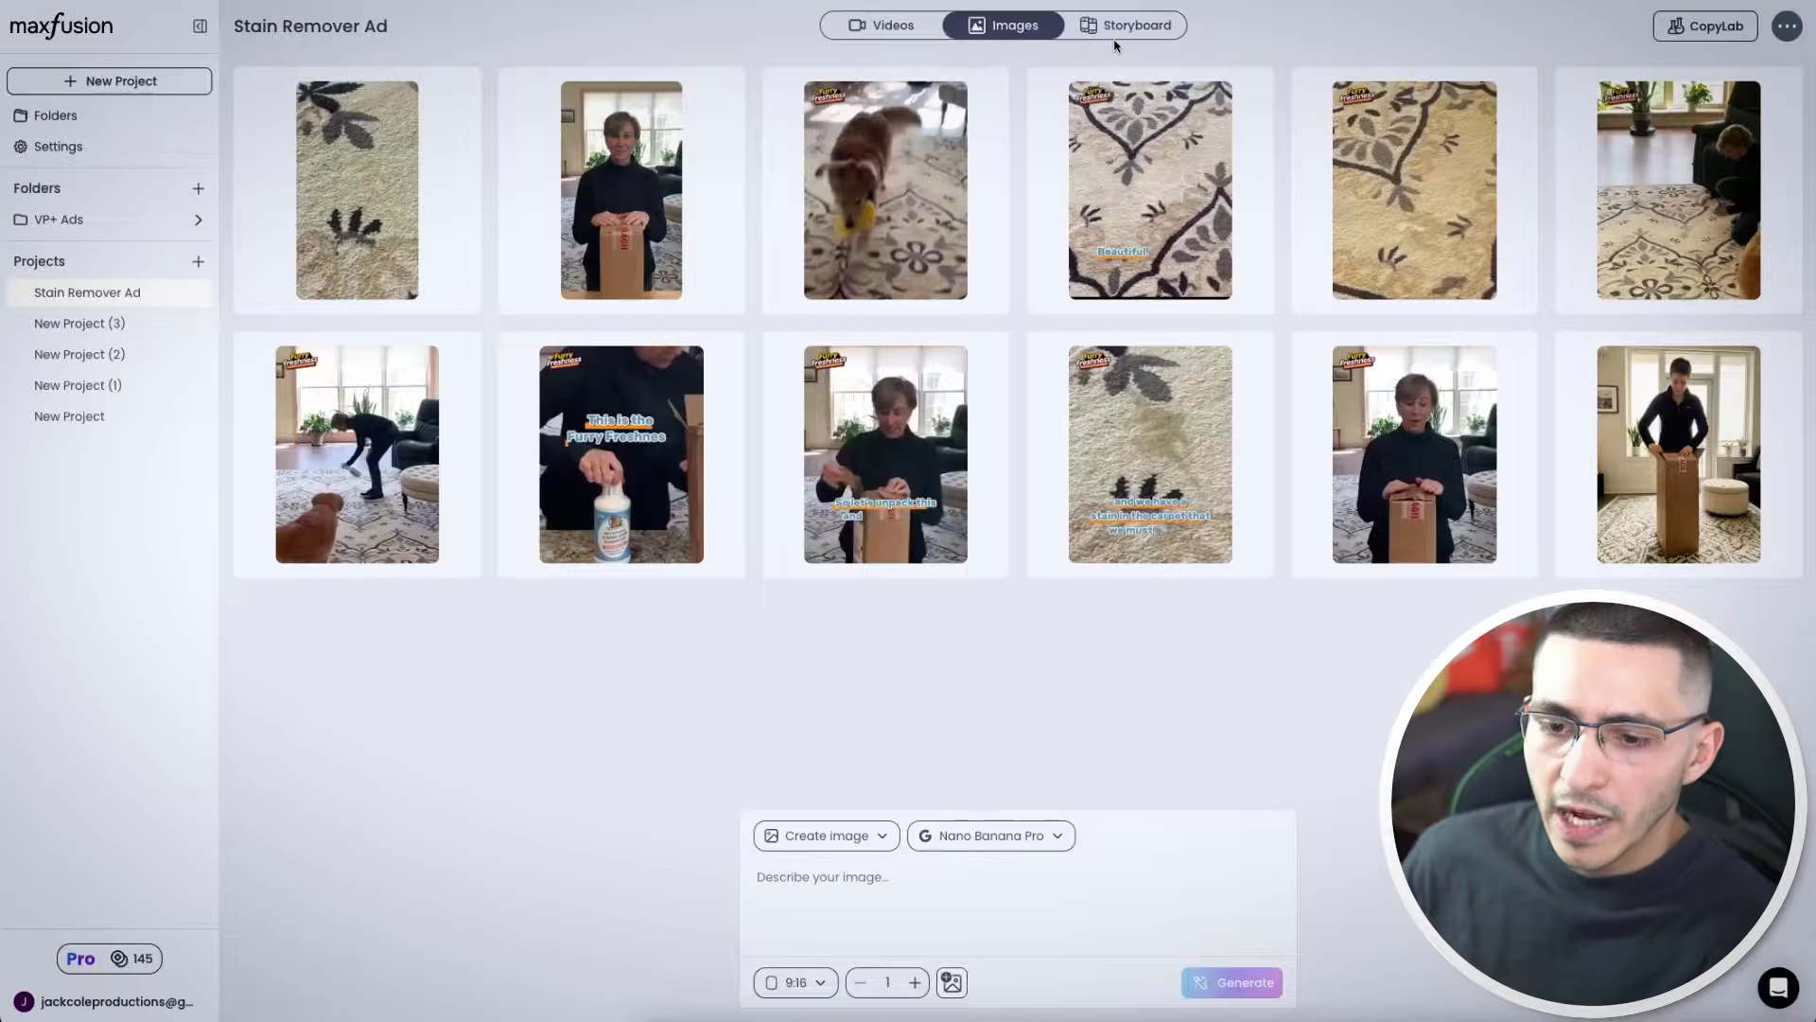
Add a new scene to the storyboard and send the first extracted frame to it as the start image
click(1118, 28)
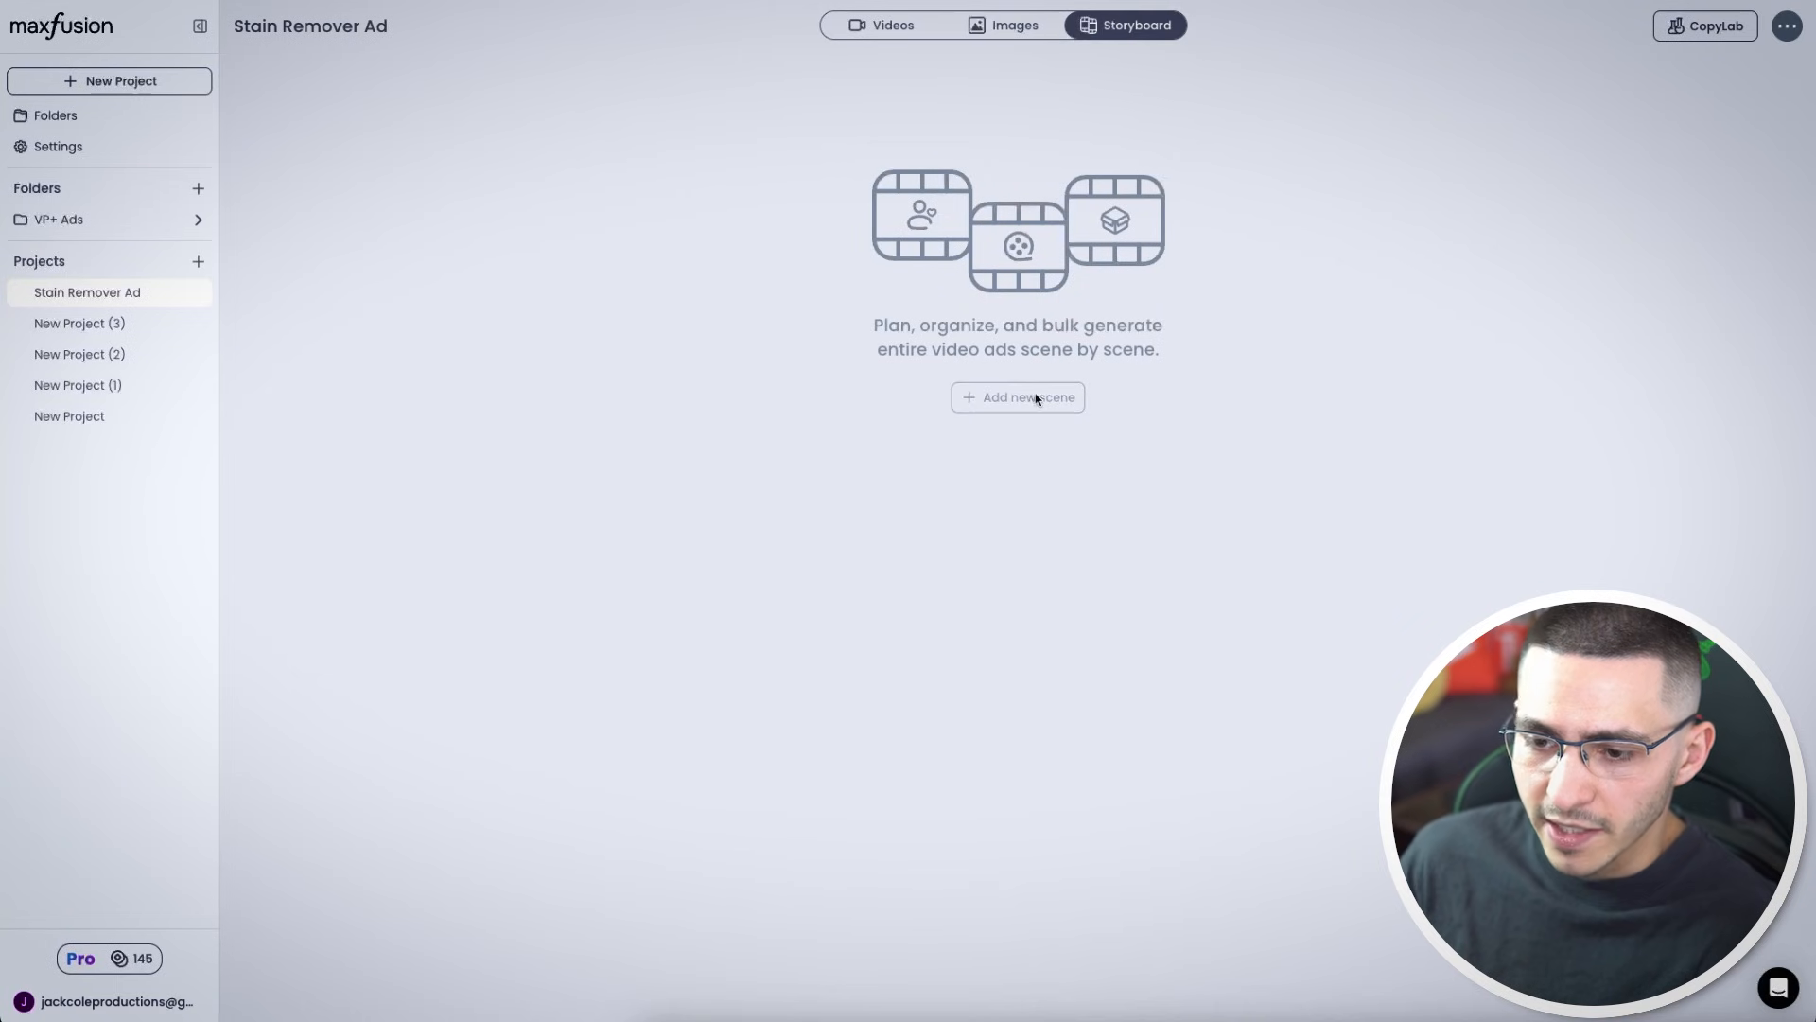
click(1037, 399)
click(841, 235)
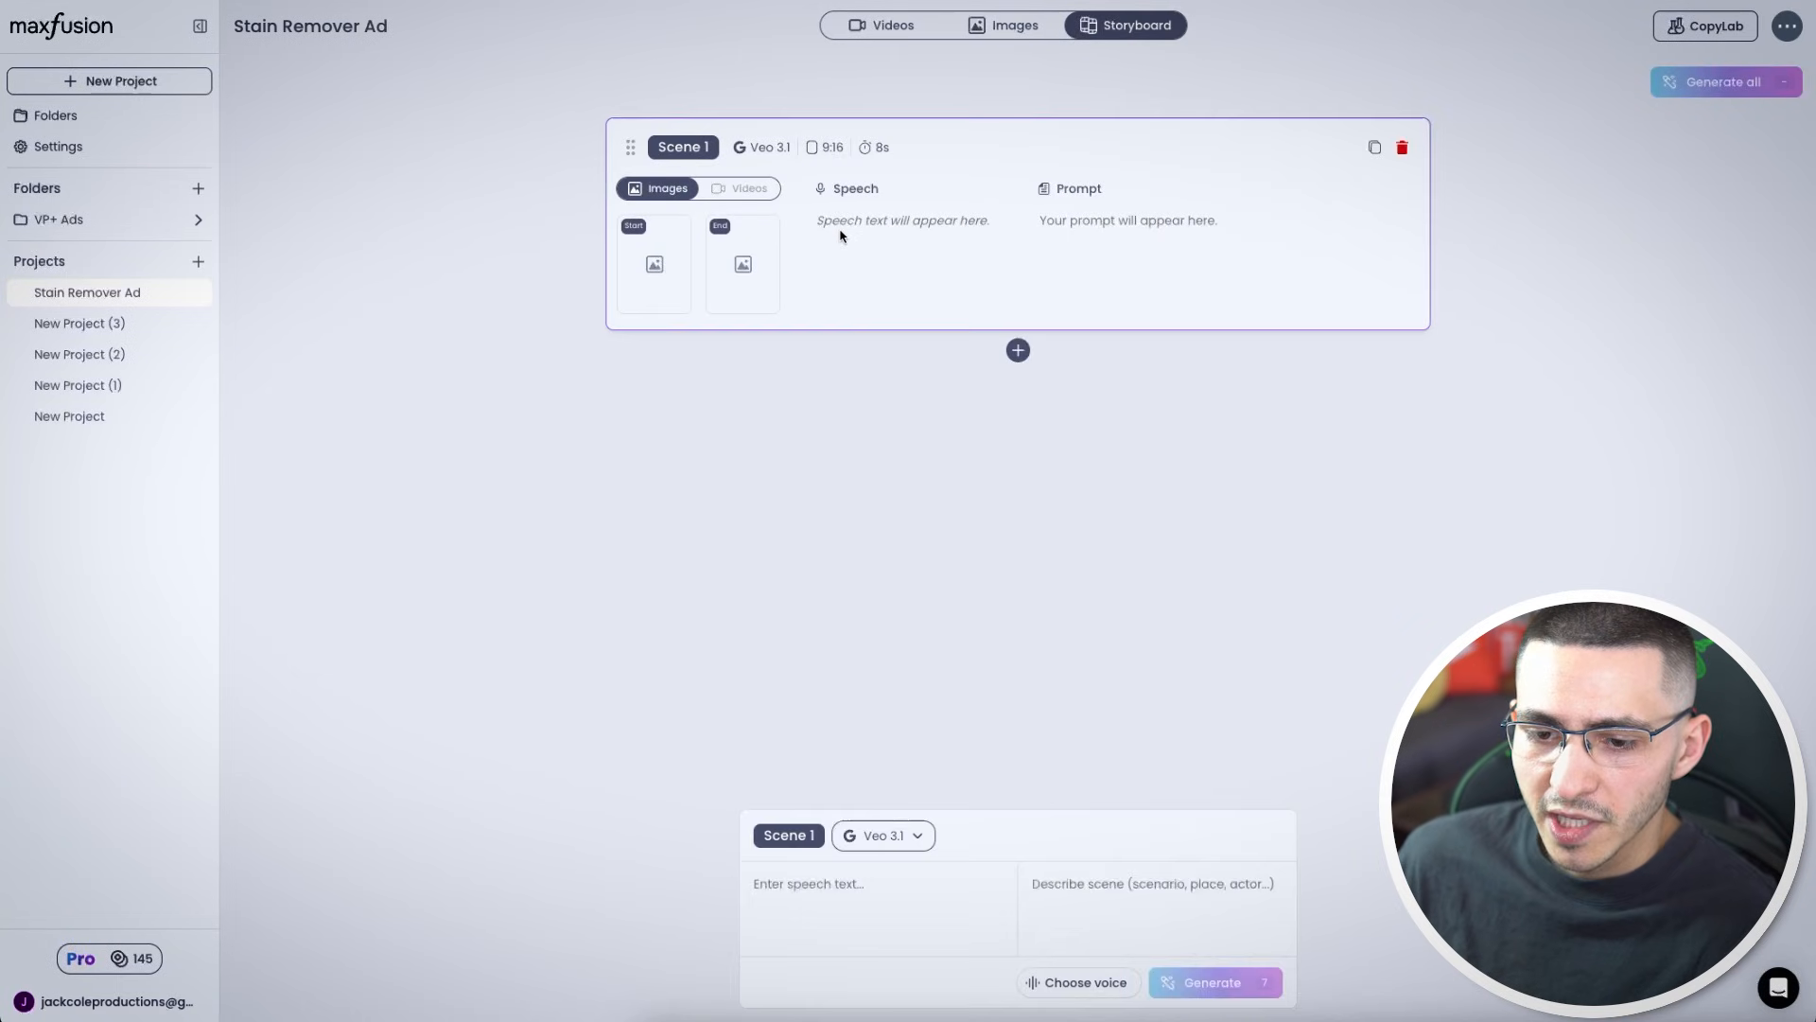
click(1680, 35)
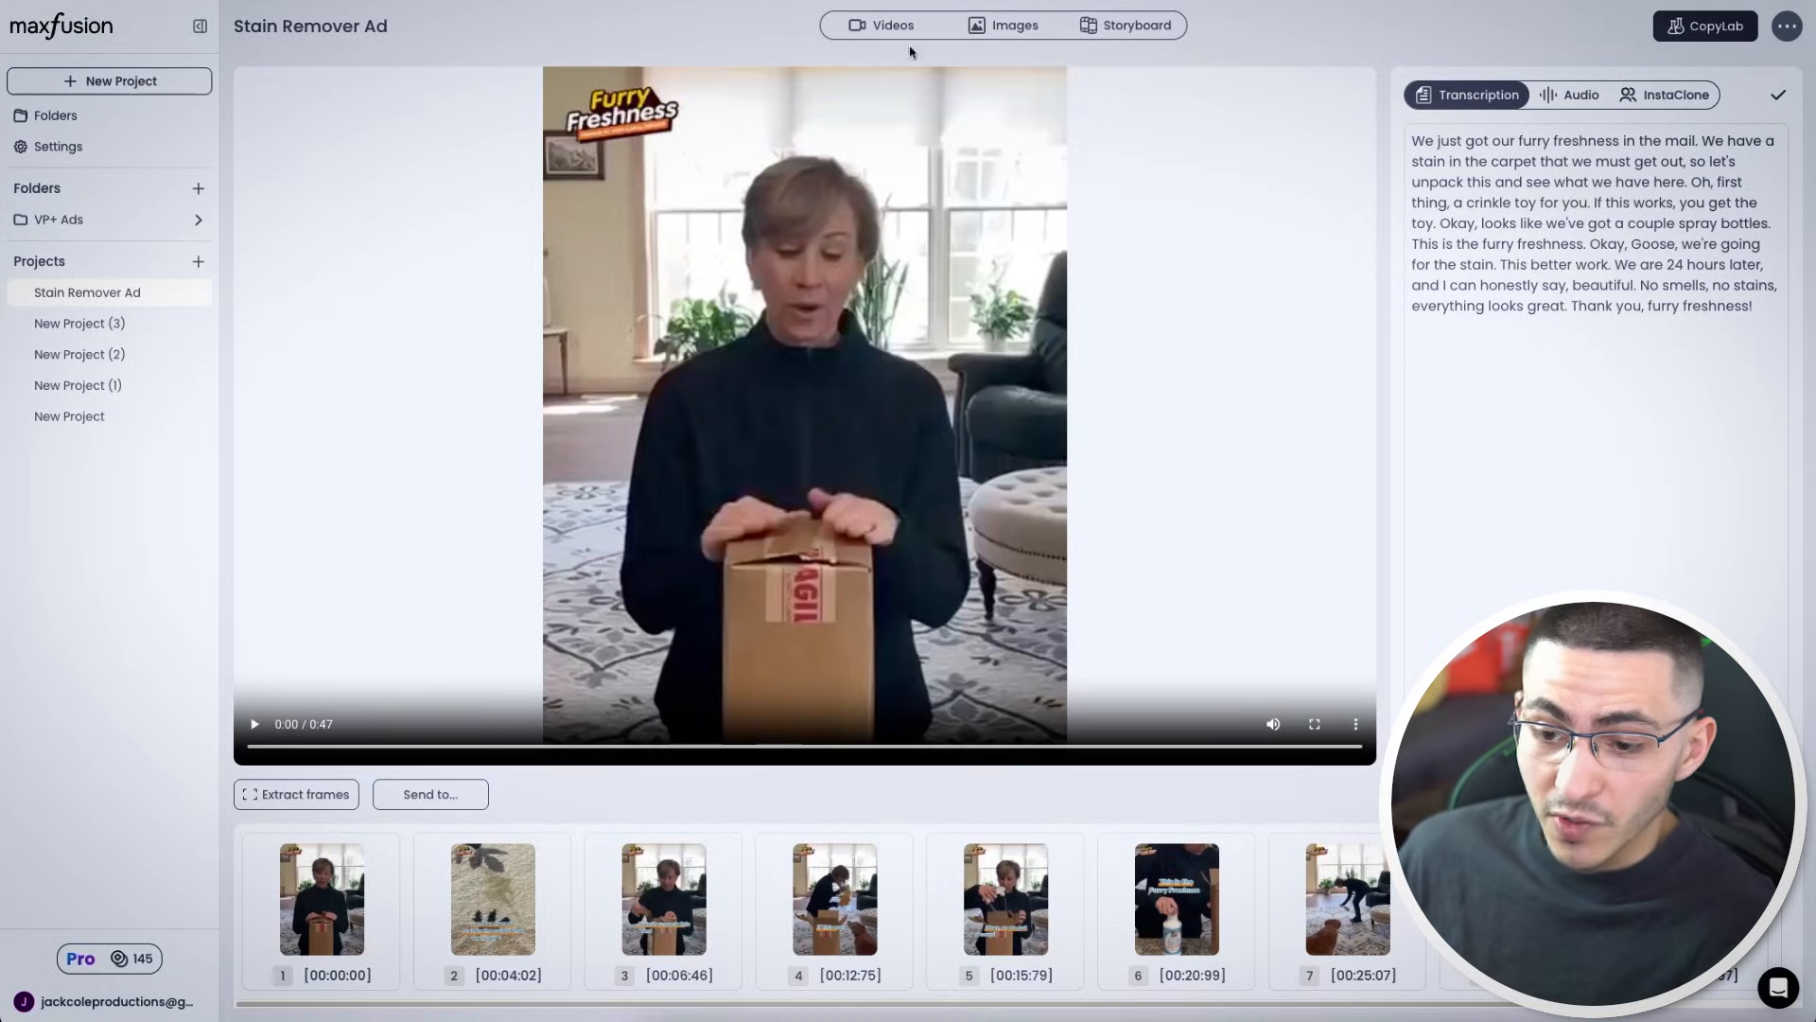
click(1128, 29)
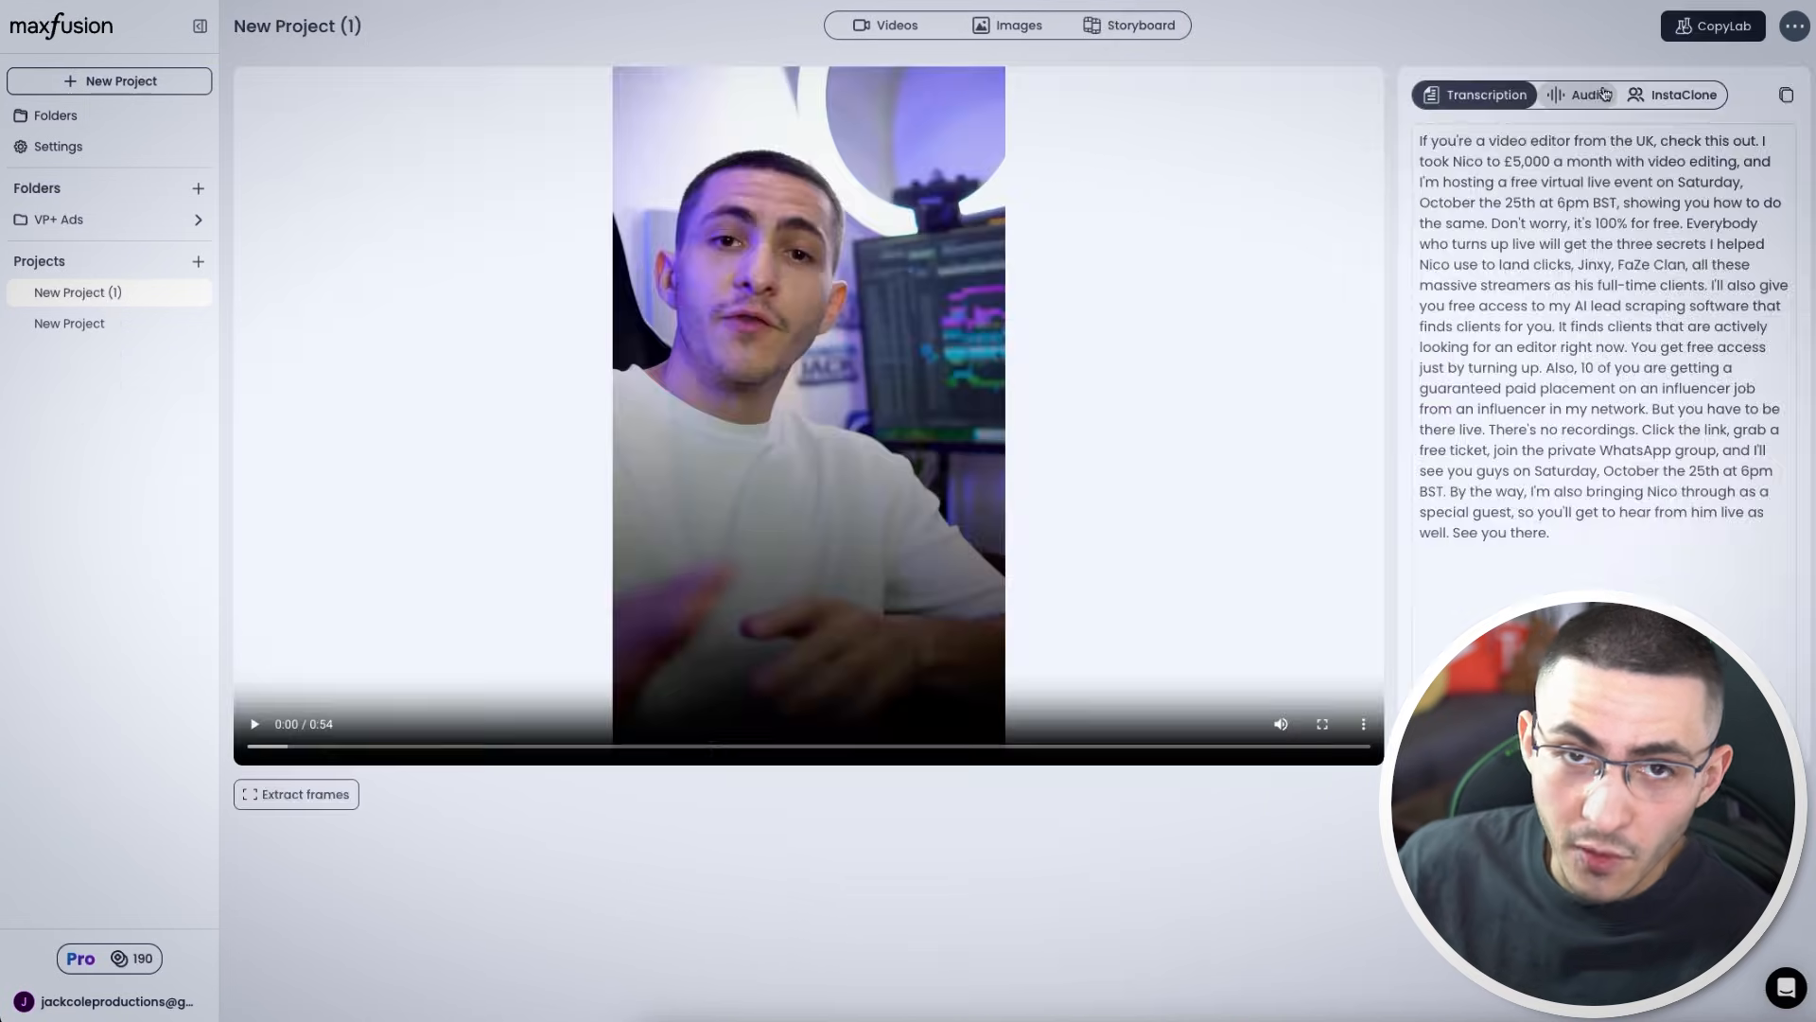
Choose Bianca as the scene's voice actor
click(1577, 95)
click(1605, 212)
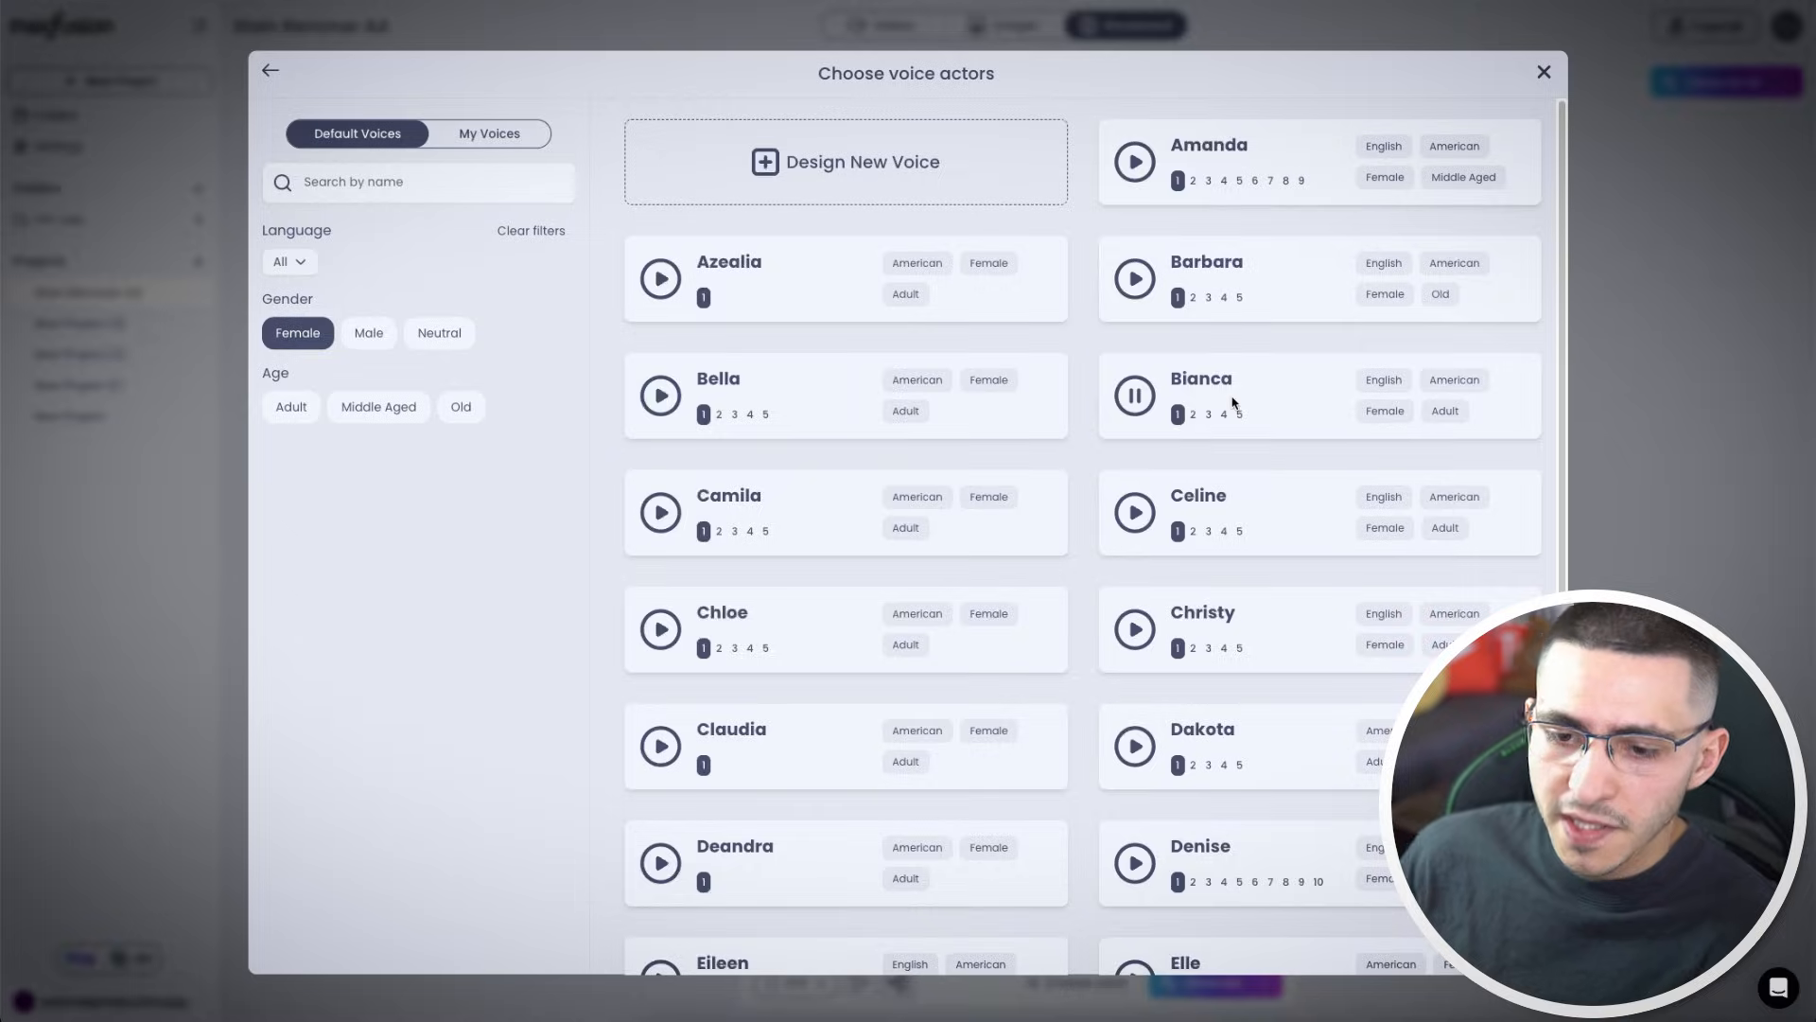
click(1232, 403)
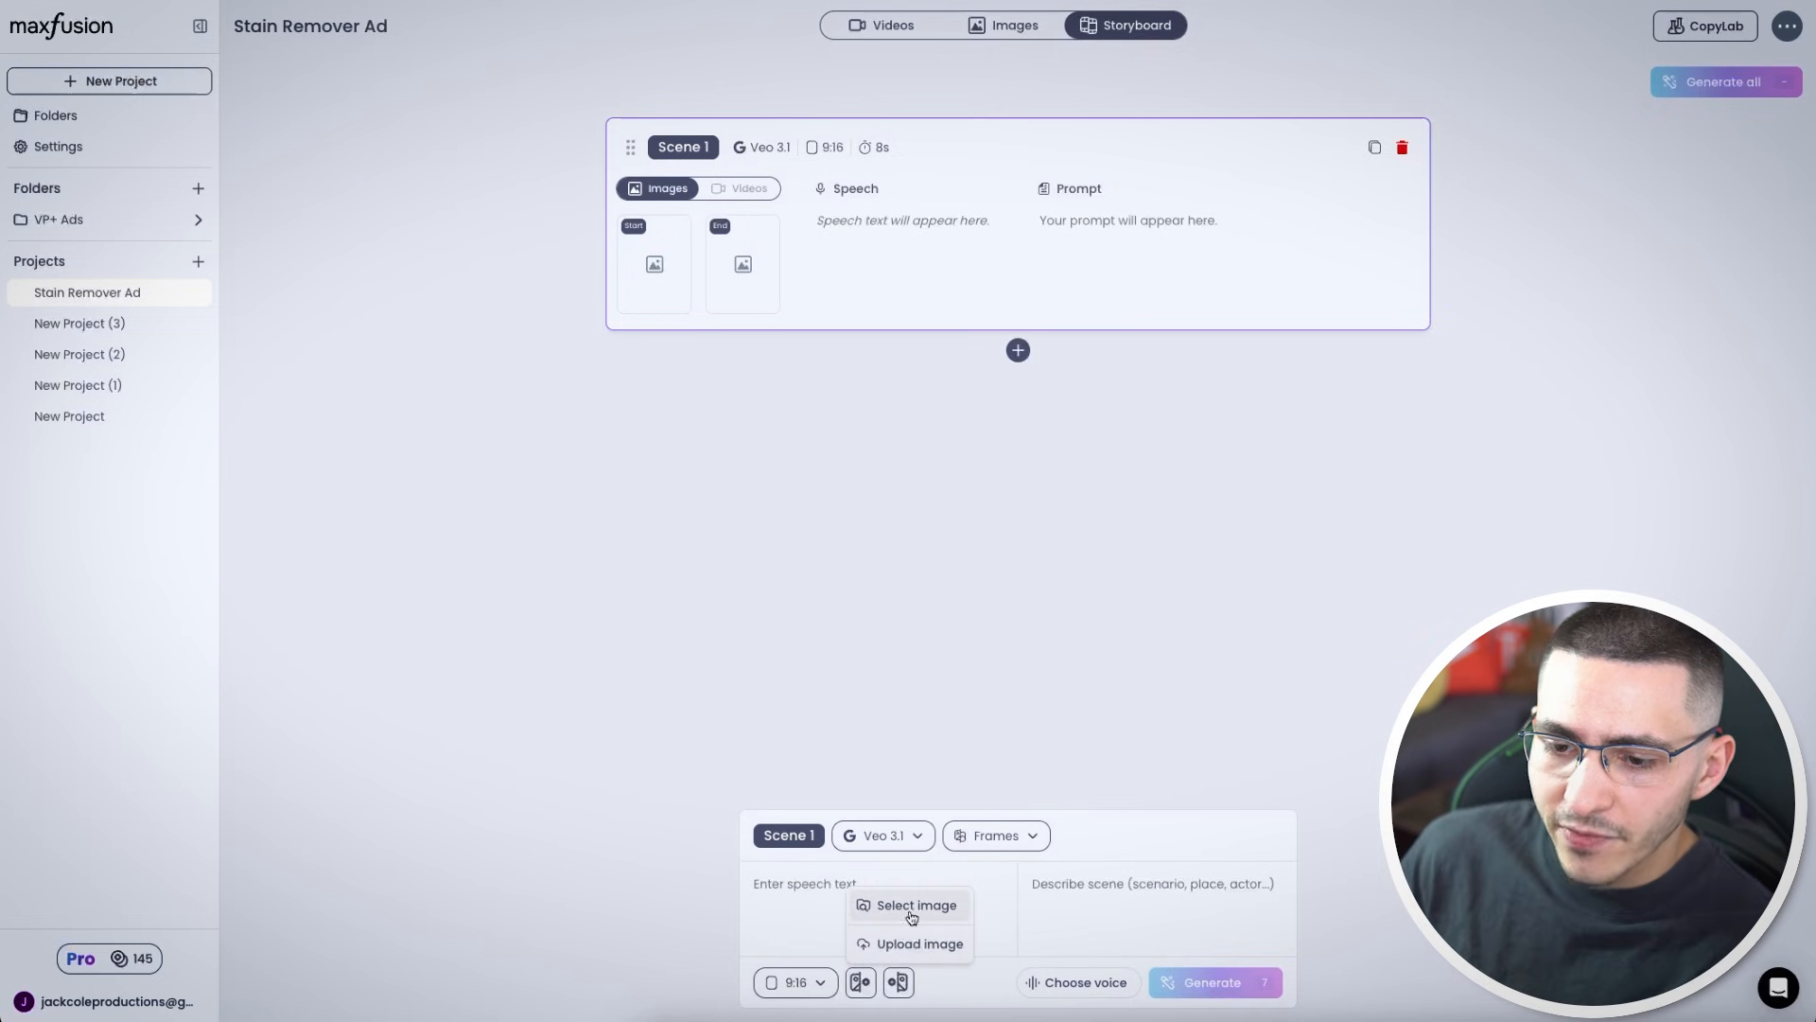
Pick the image of the woman holding the box from the library as the scene's start frame
click(910, 907)
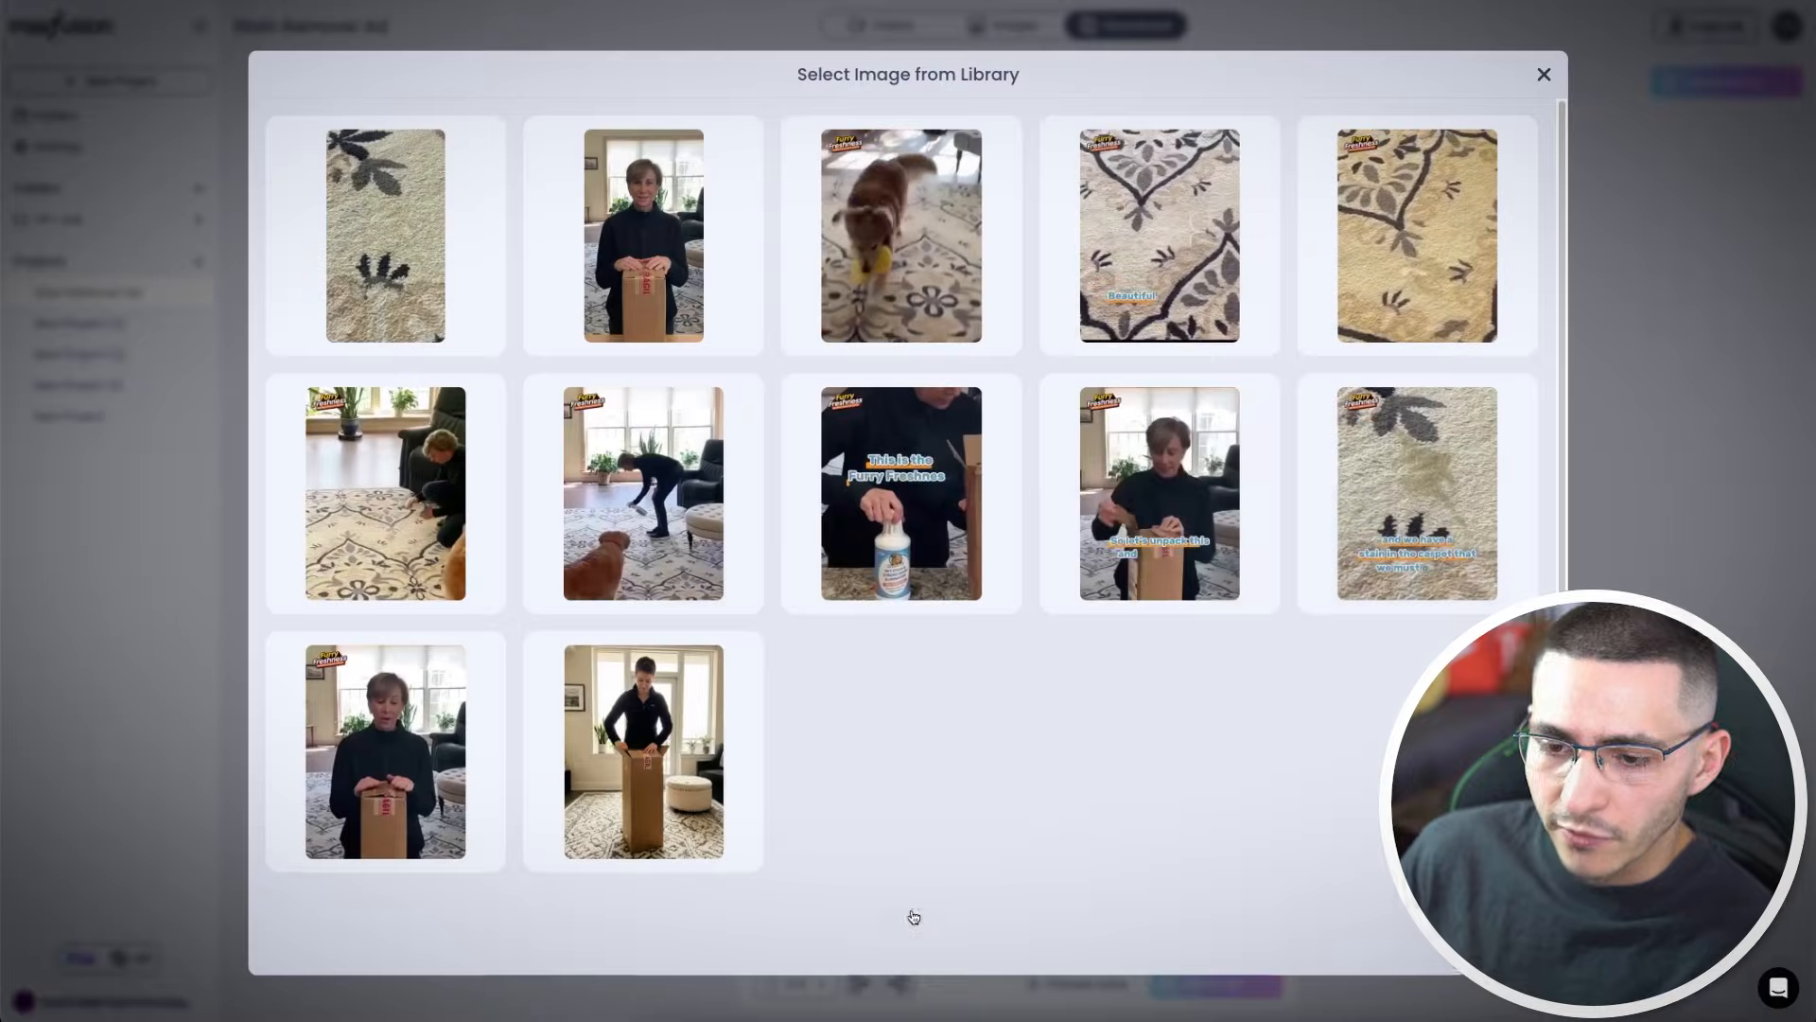
click(668, 256)
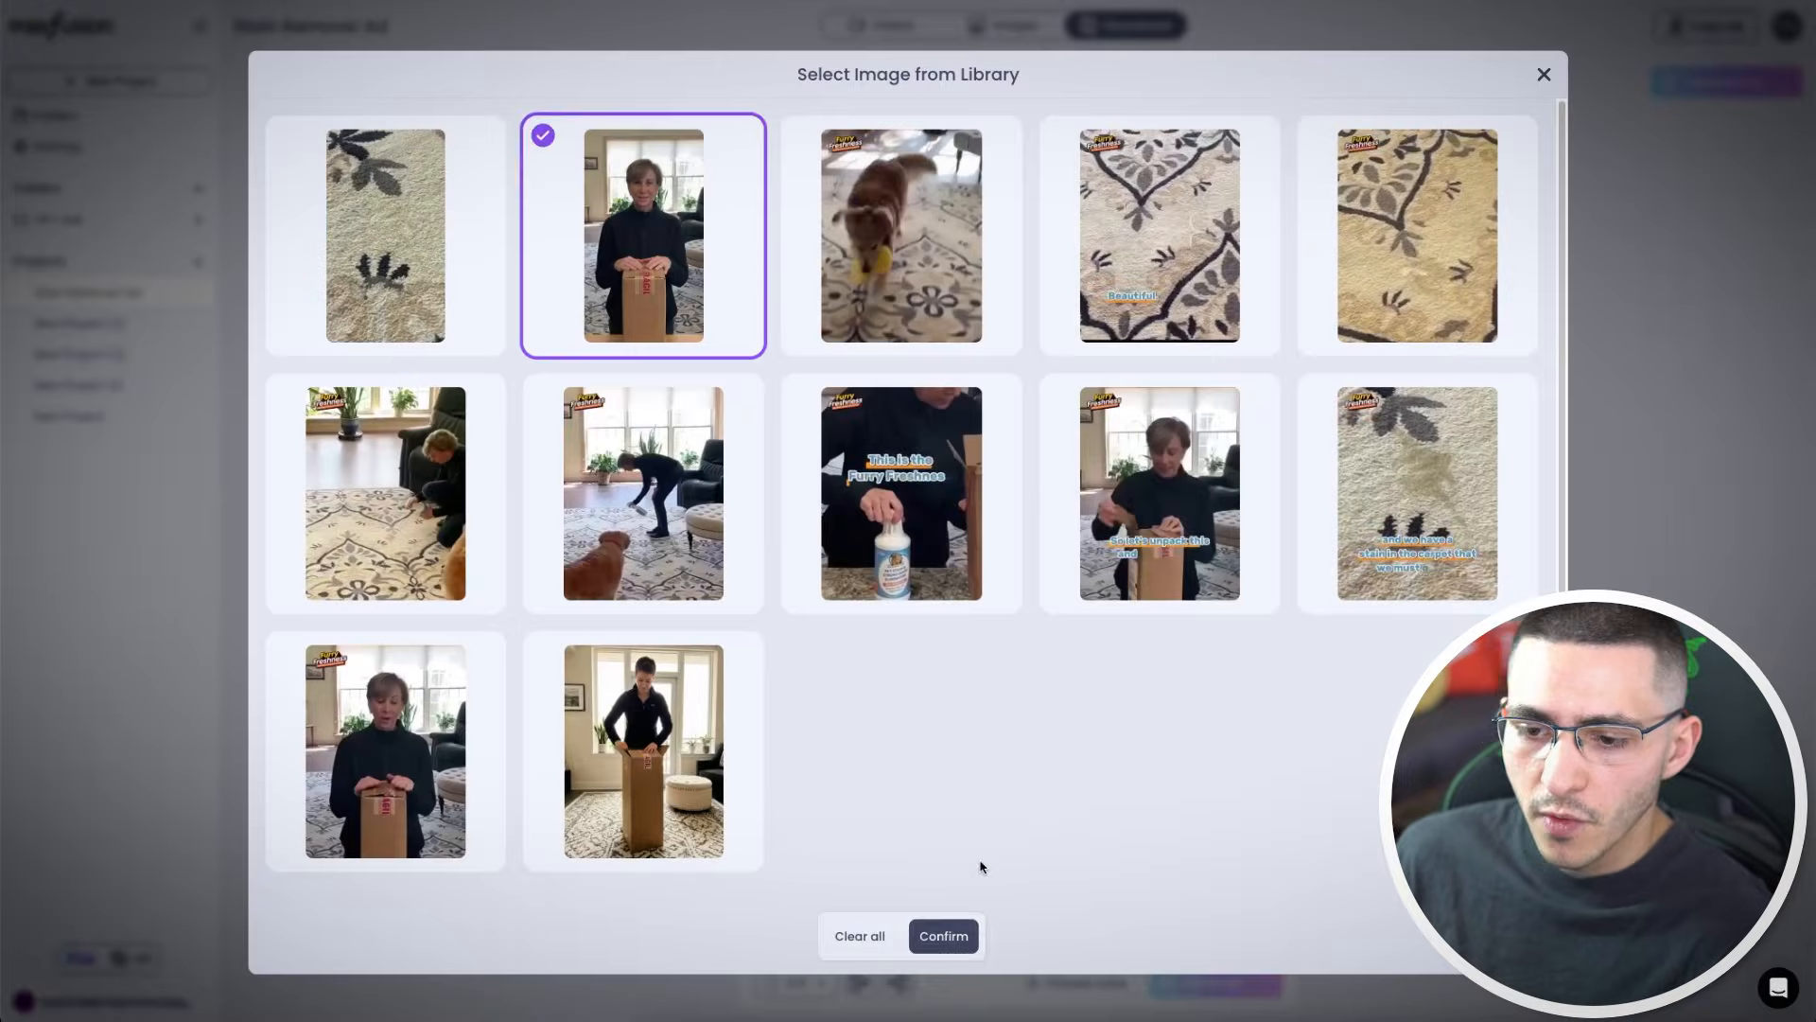
click(944, 937)
Enter the speech "We just got our Furry Freshness in the mail…" and the prompt "Woman in her living room, with hands on an unopened package/box speaking into the camera", then generate
click(871, 791)
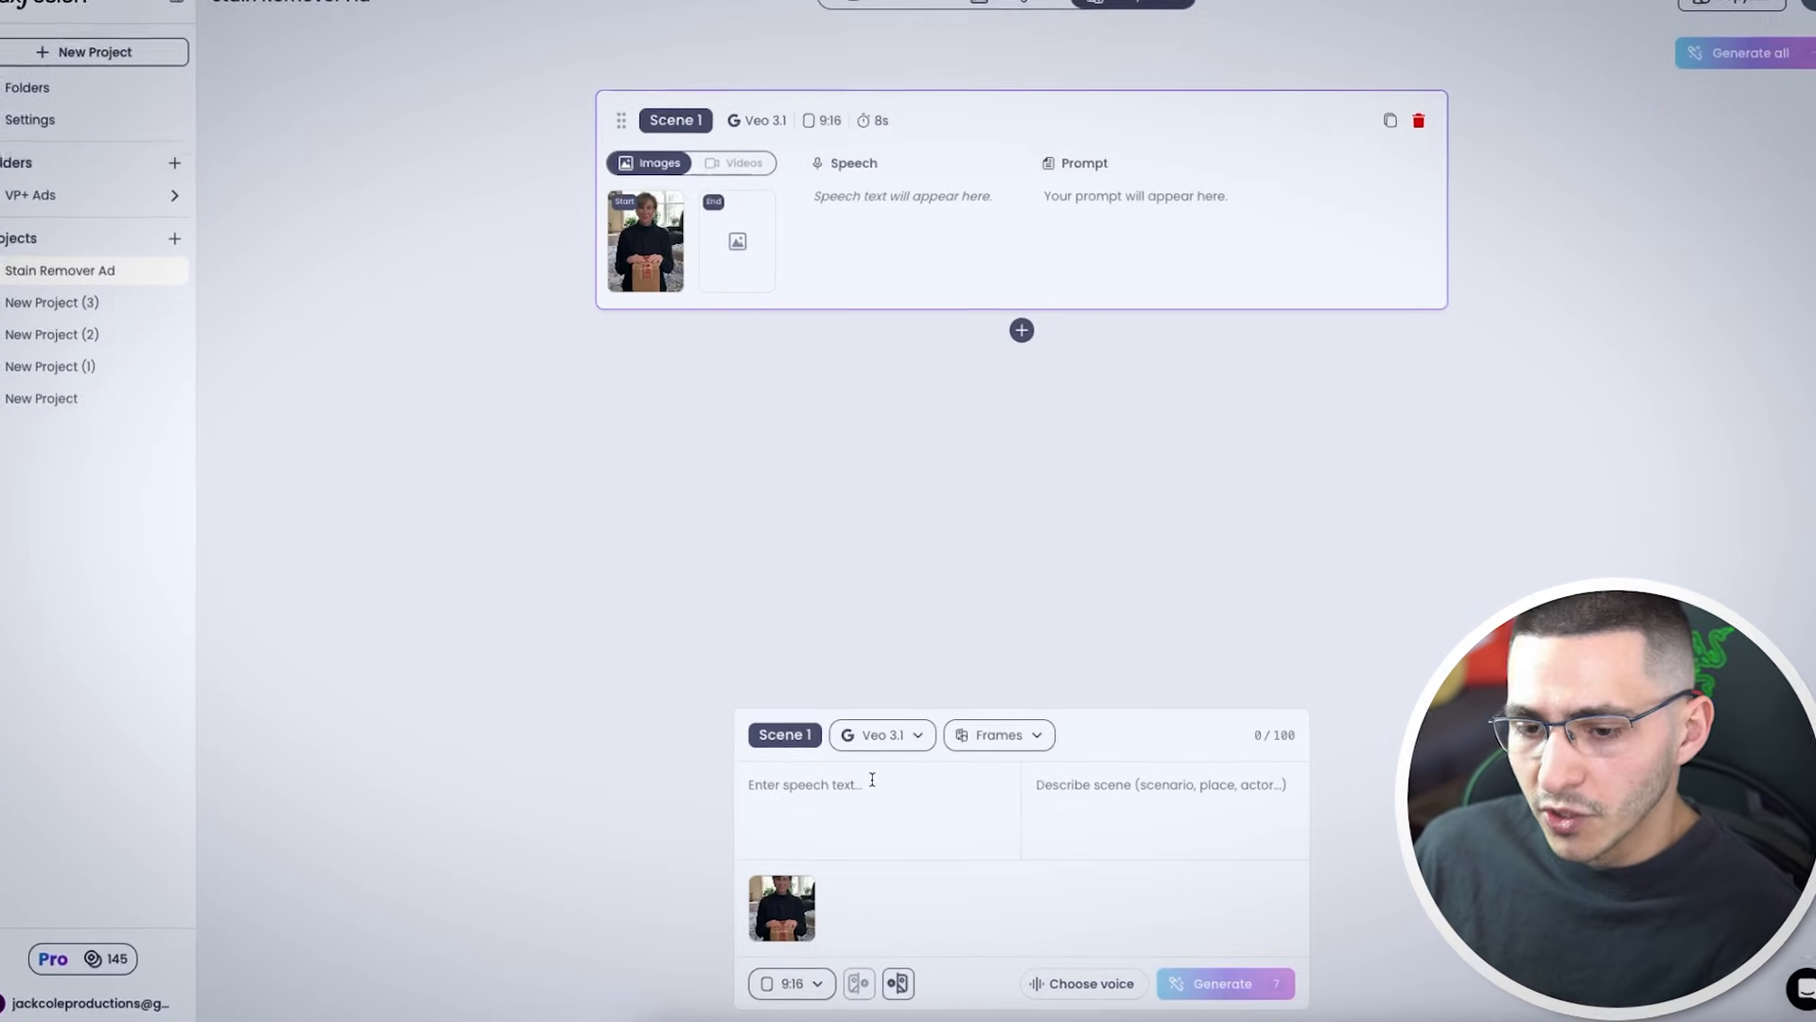
text(We just got our furry freshness in the mail. We have a stain in the carpet that we must get out, so)
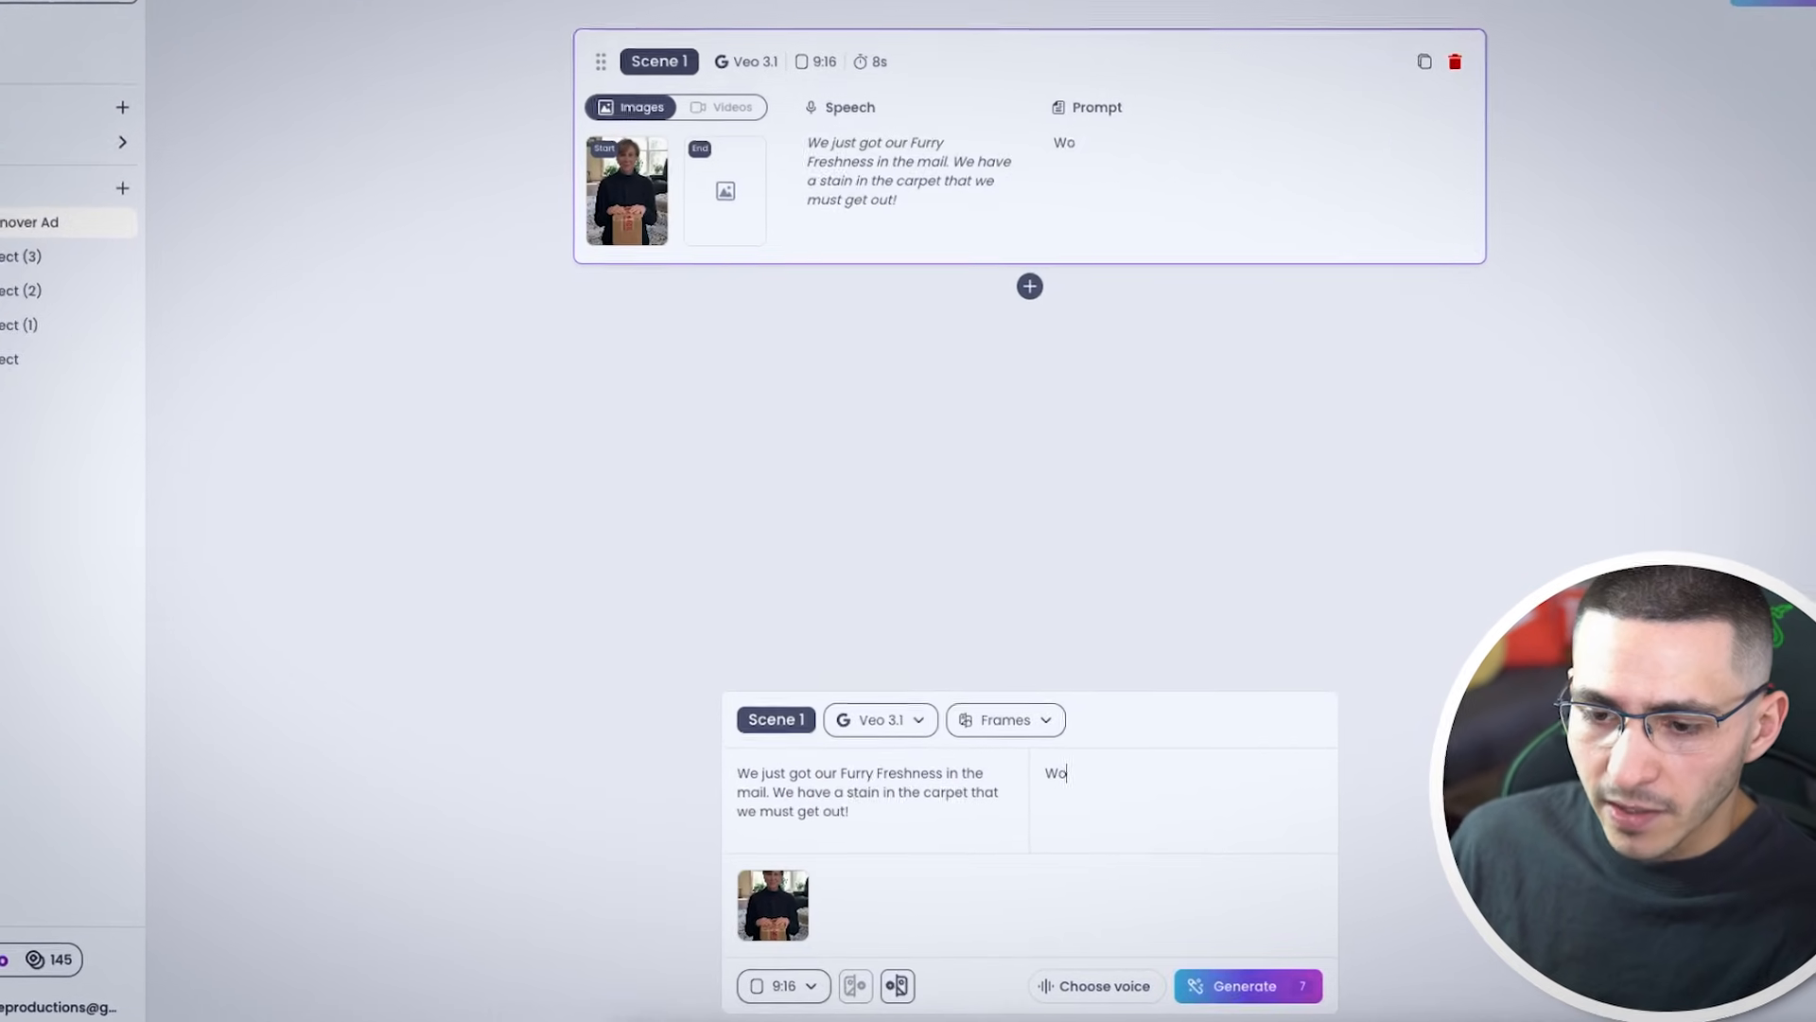
text(man in her l)
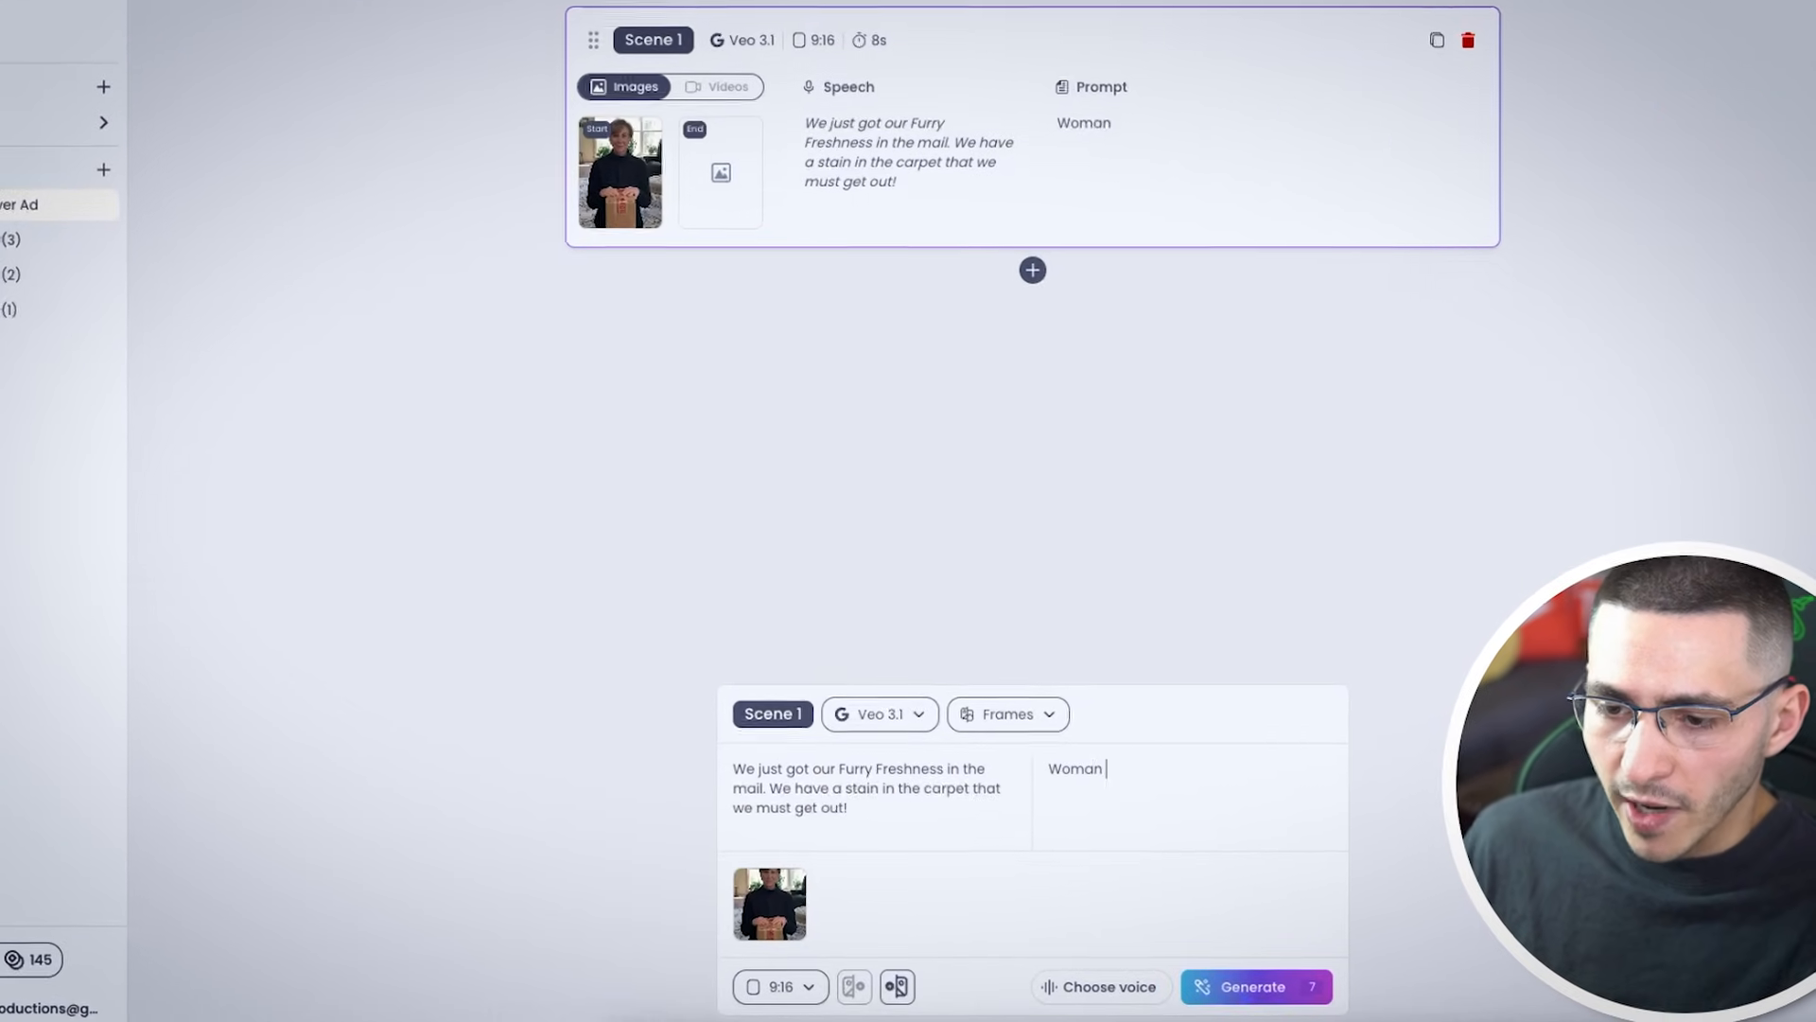
text(iving room, with hands on an unopened package/box speaking into the camera.)
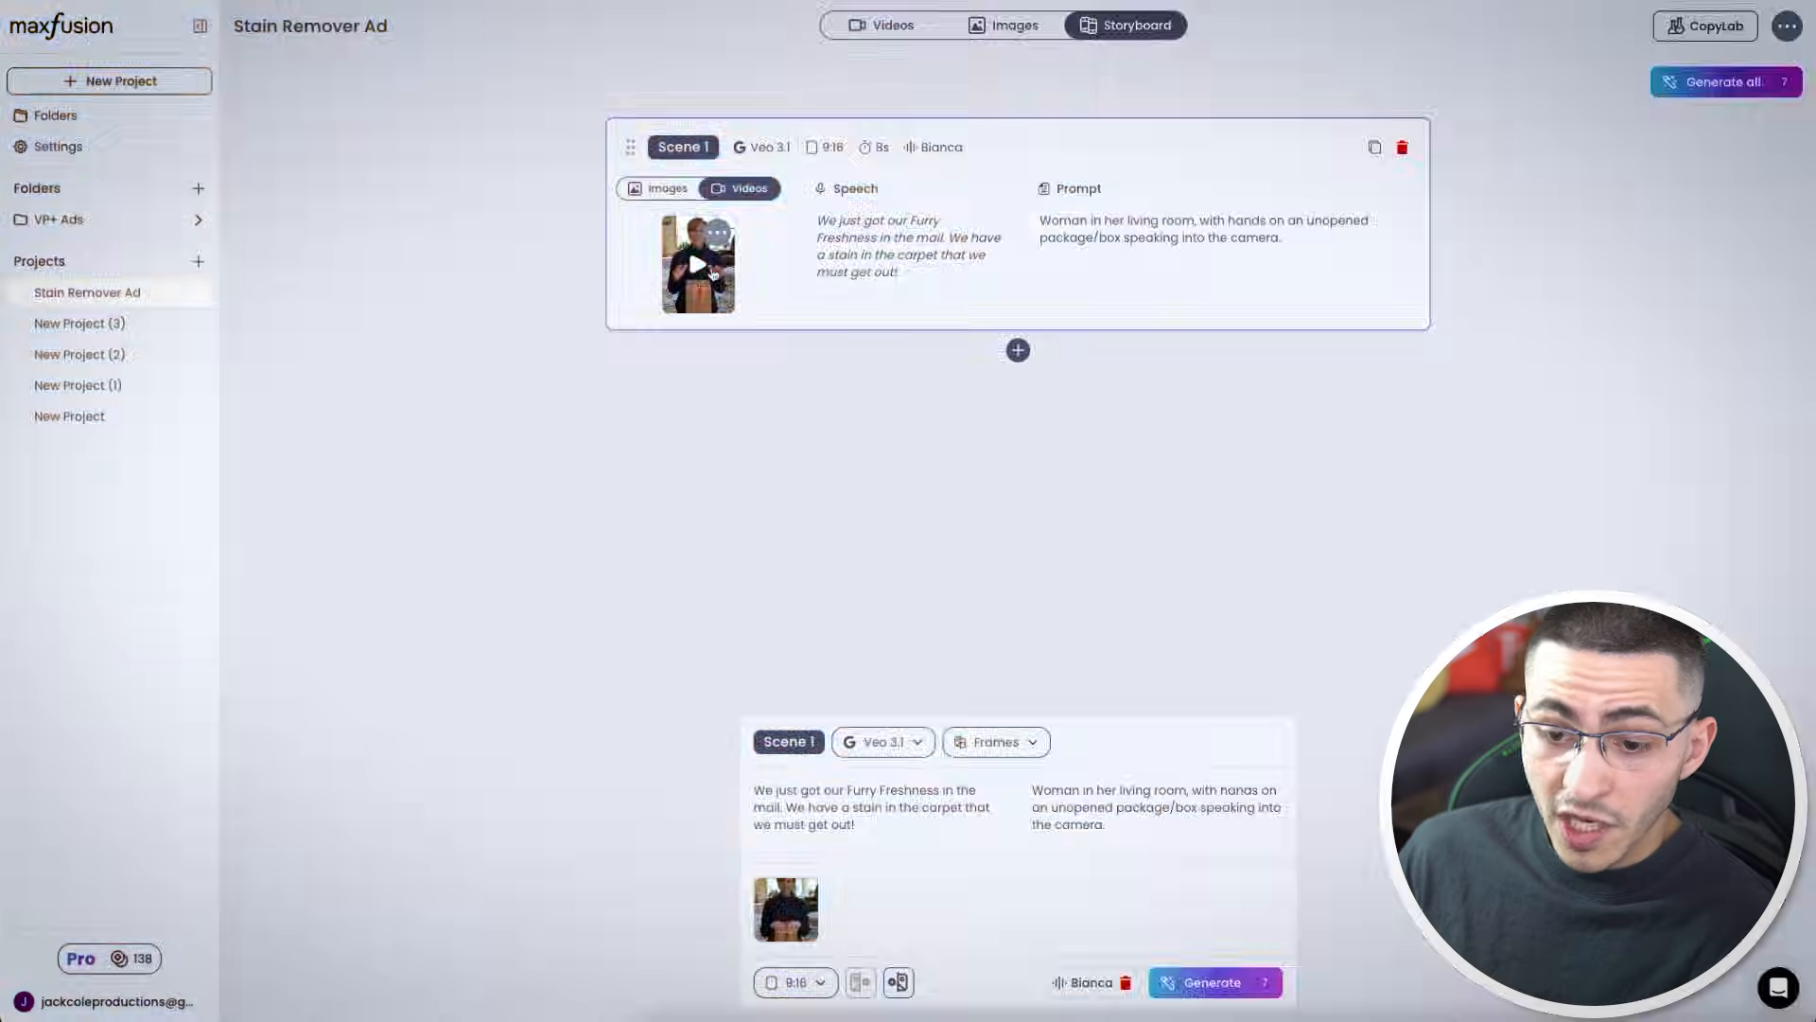
click(712, 274)
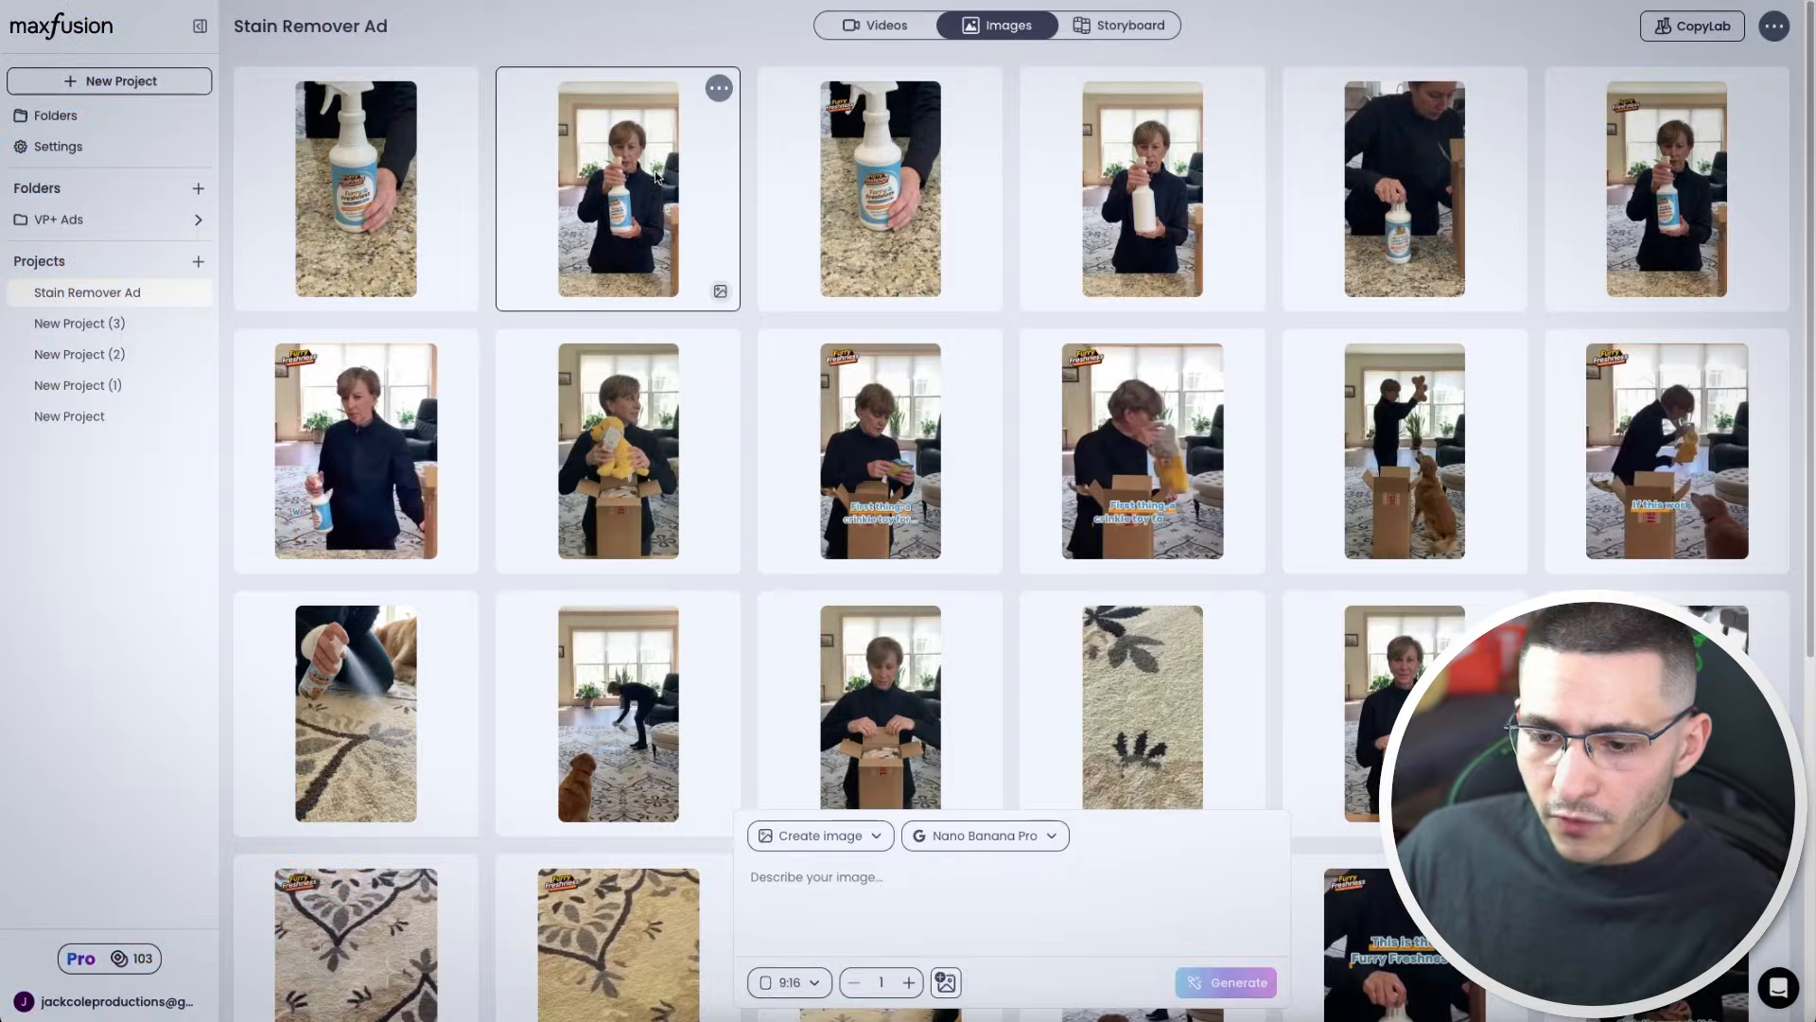
Preview the generated scene videos for scenes 5 and 4 in the storyboard
click(651, 199)
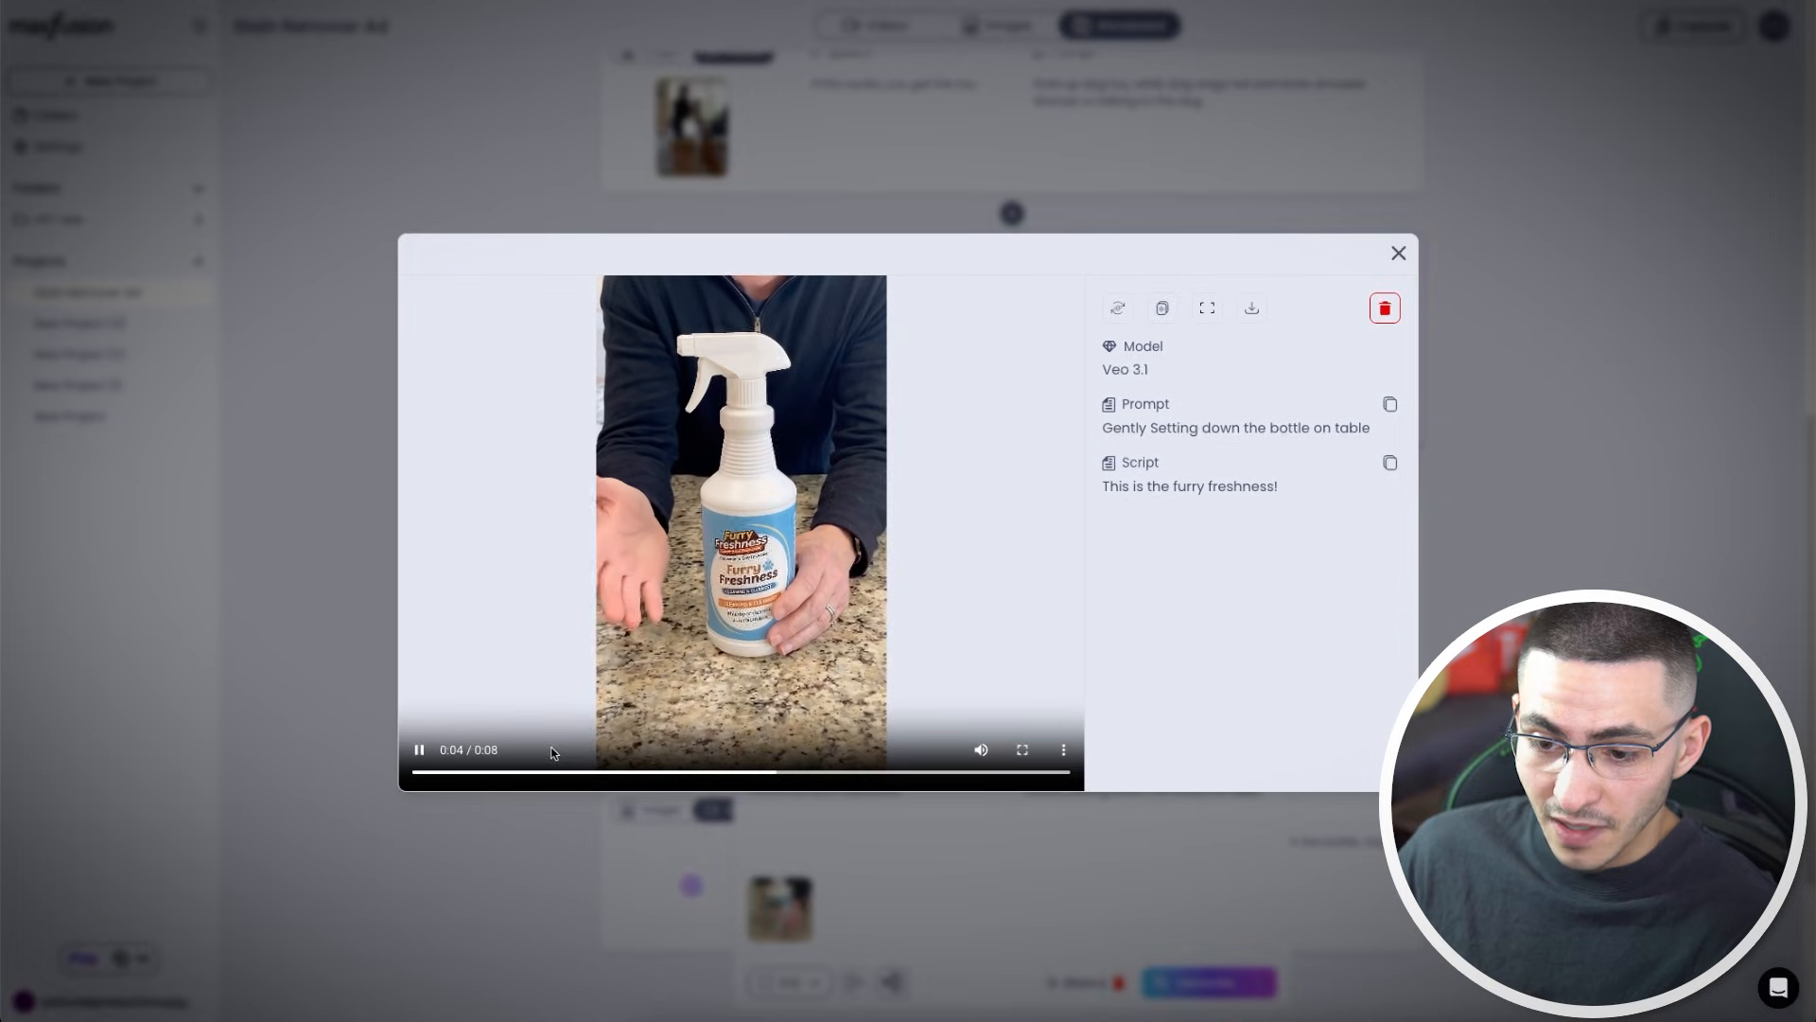
drag(559, 772, 419, 773)
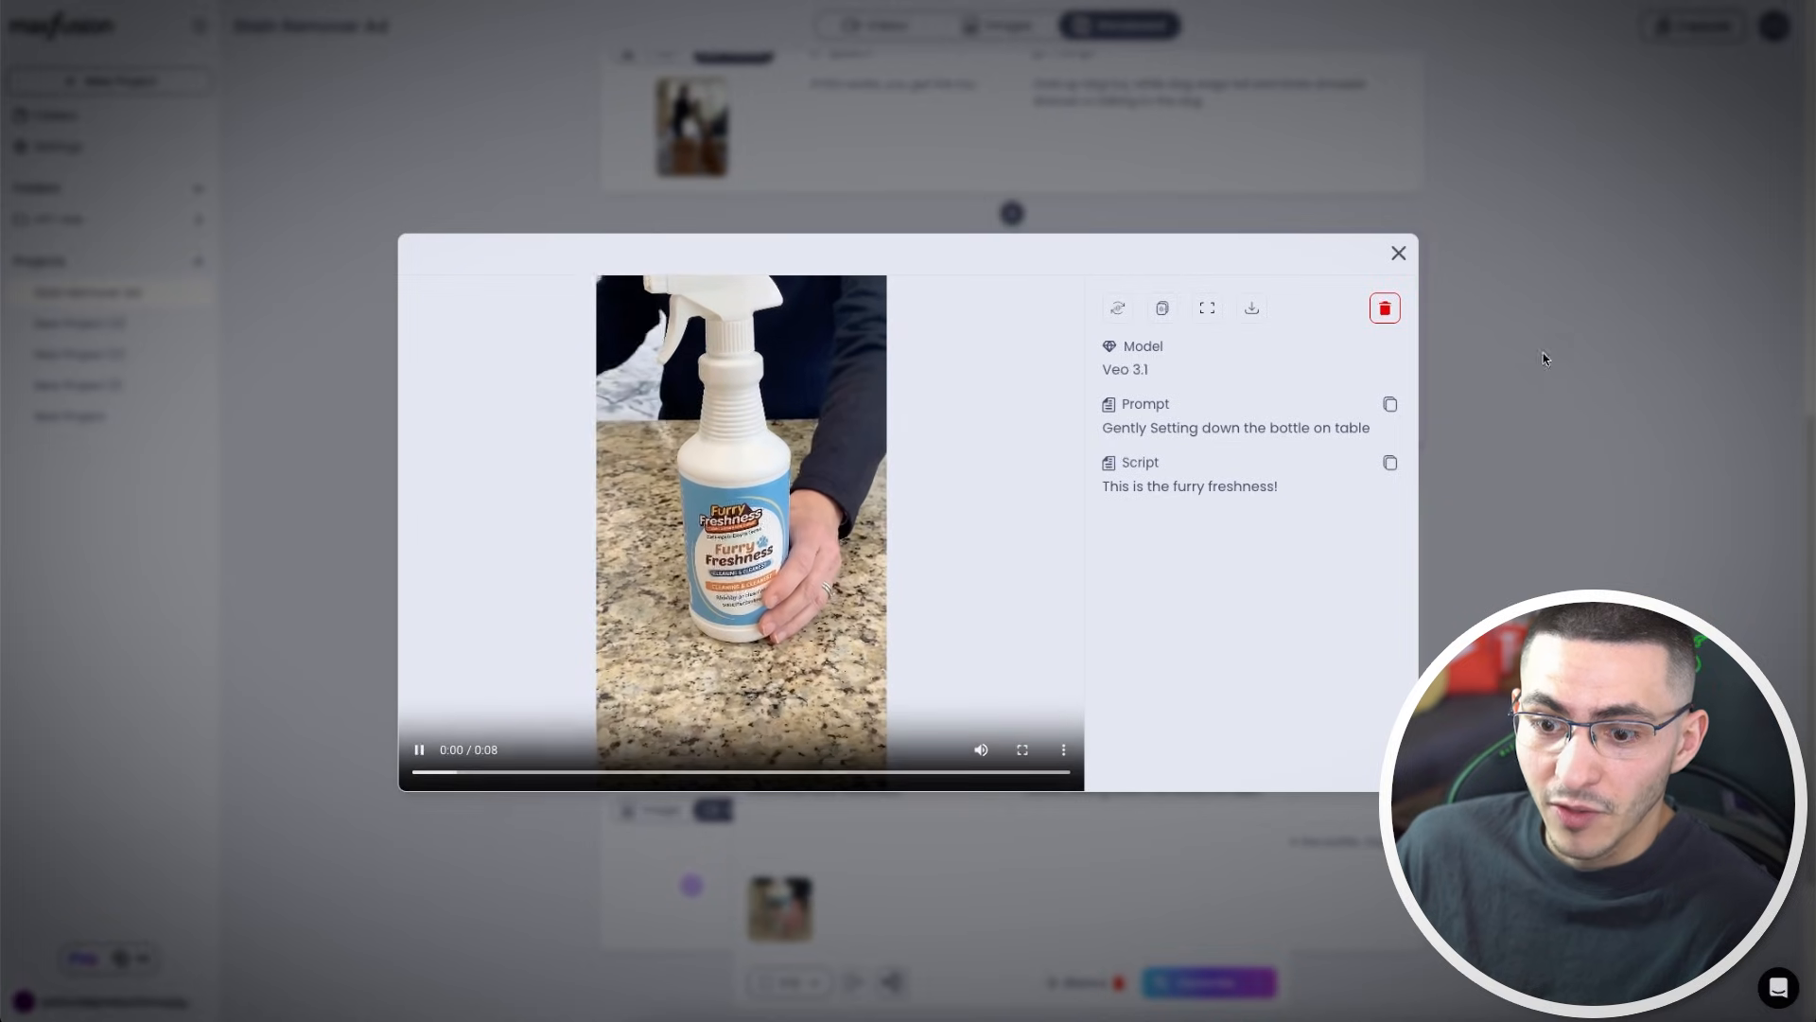
click(1508, 386)
scroll(750, 357, up, 2)
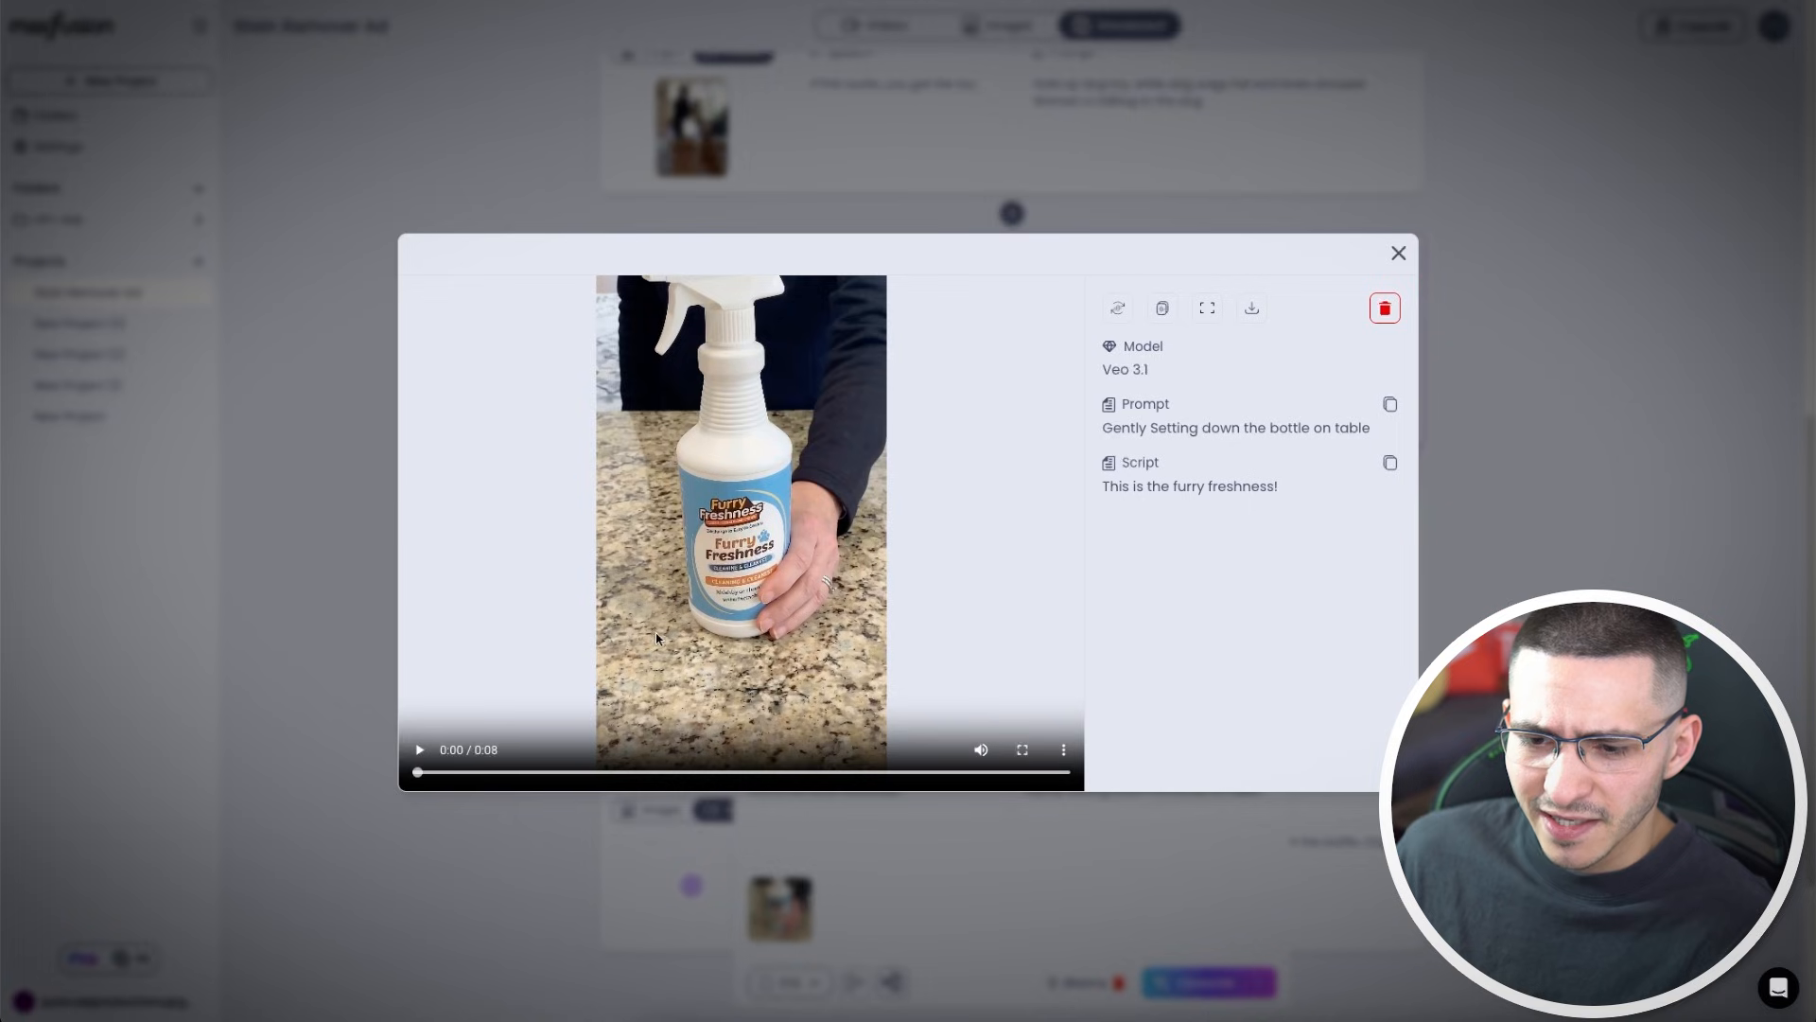
click(1570, 297)
scroll(1002, 409, up, 3)
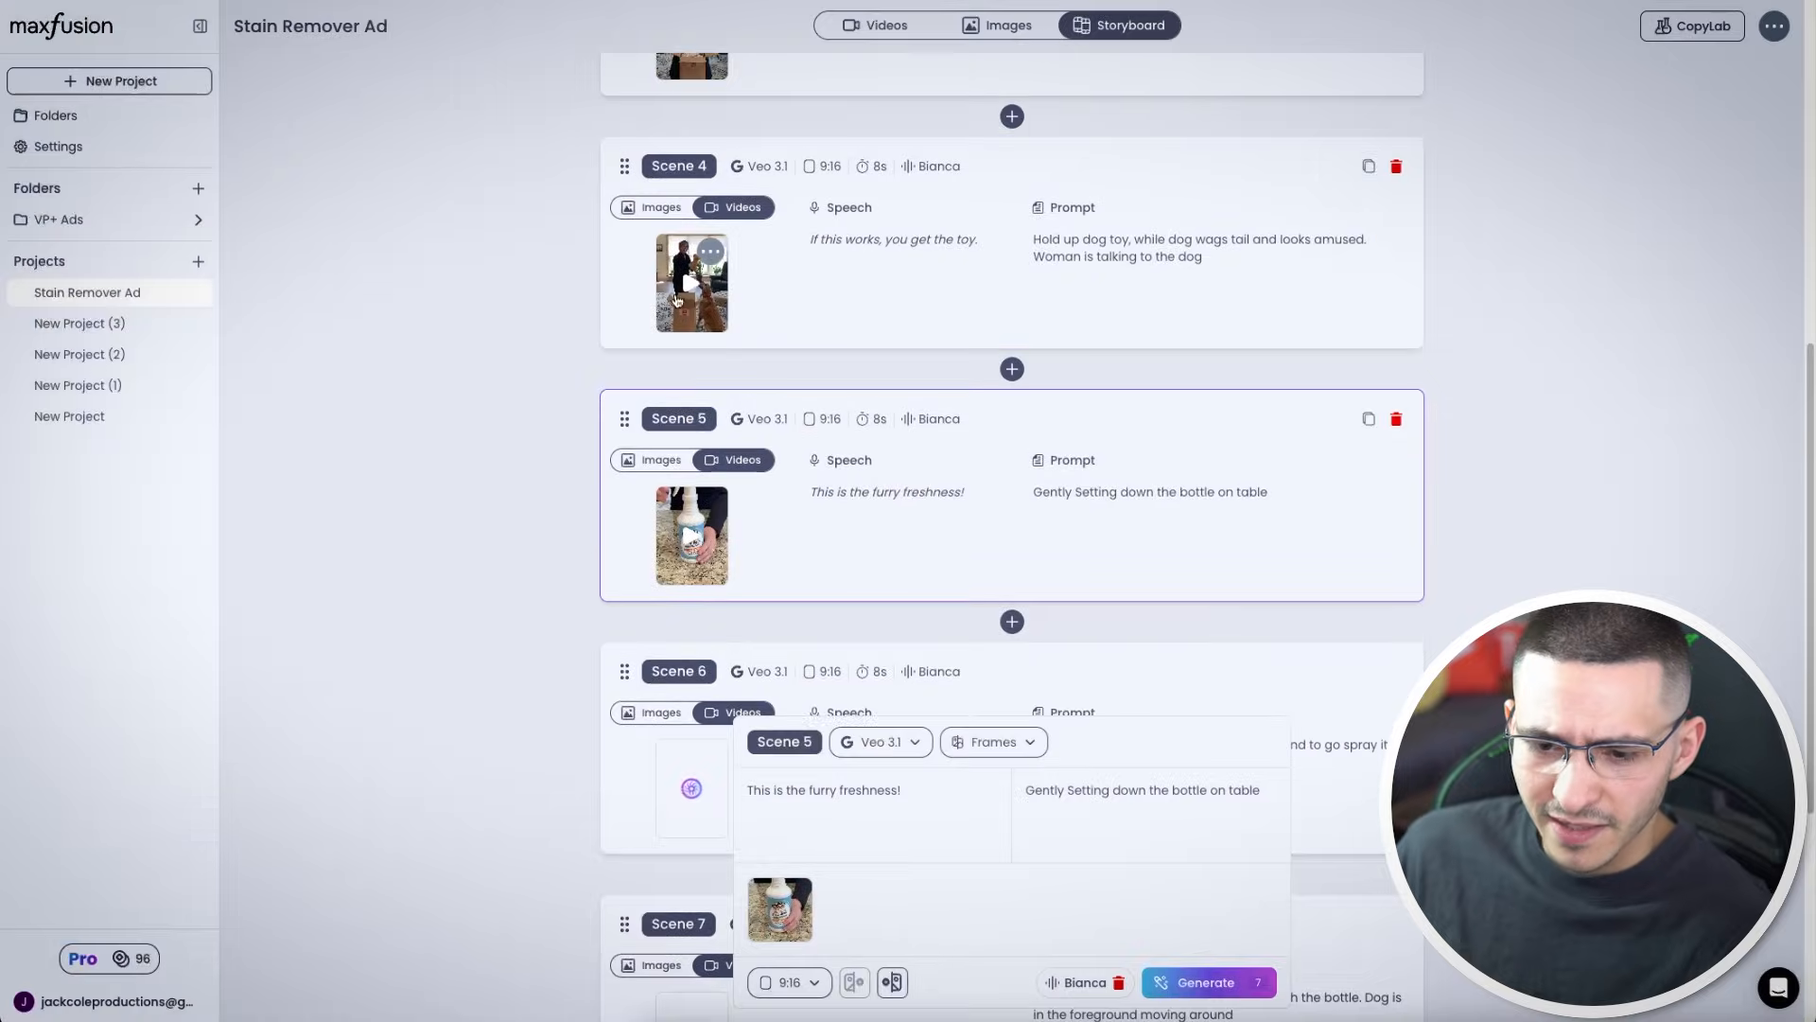
click(677, 288)
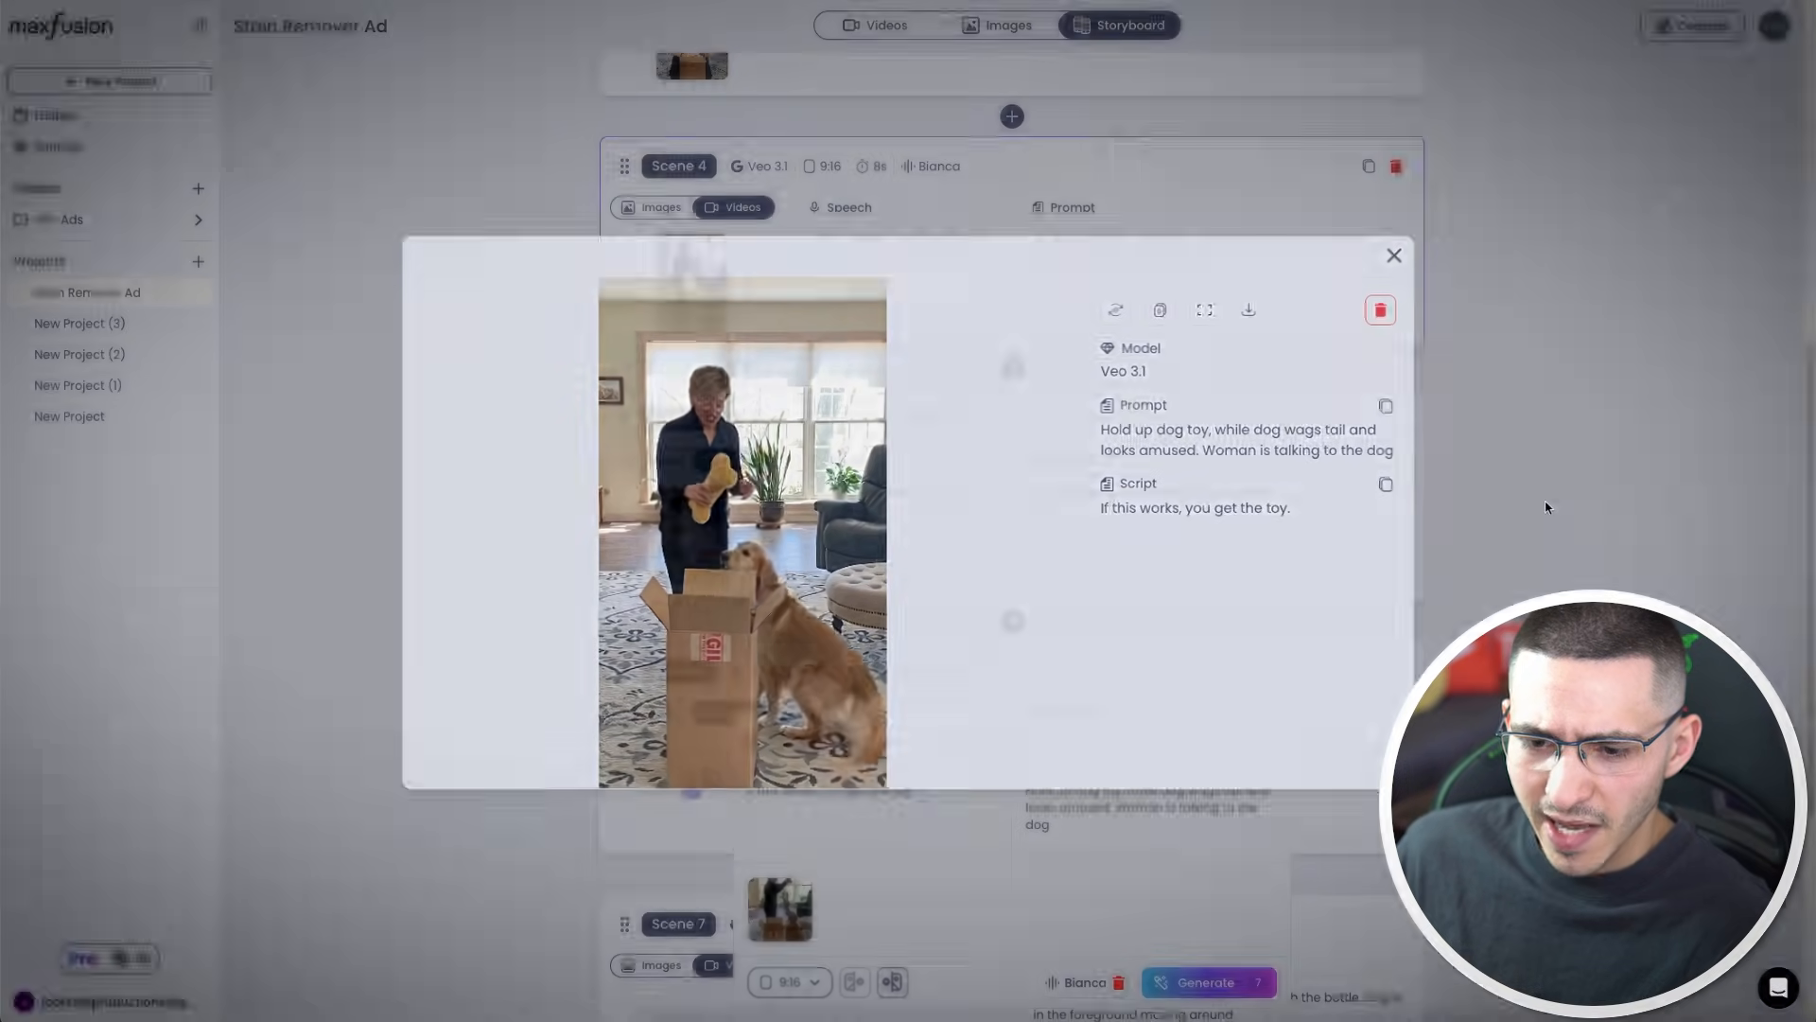
click(1544, 507)
Generate an image with the prompt "Close up super dirty carpet, stained" using the carpet reference image
click(691, 534)
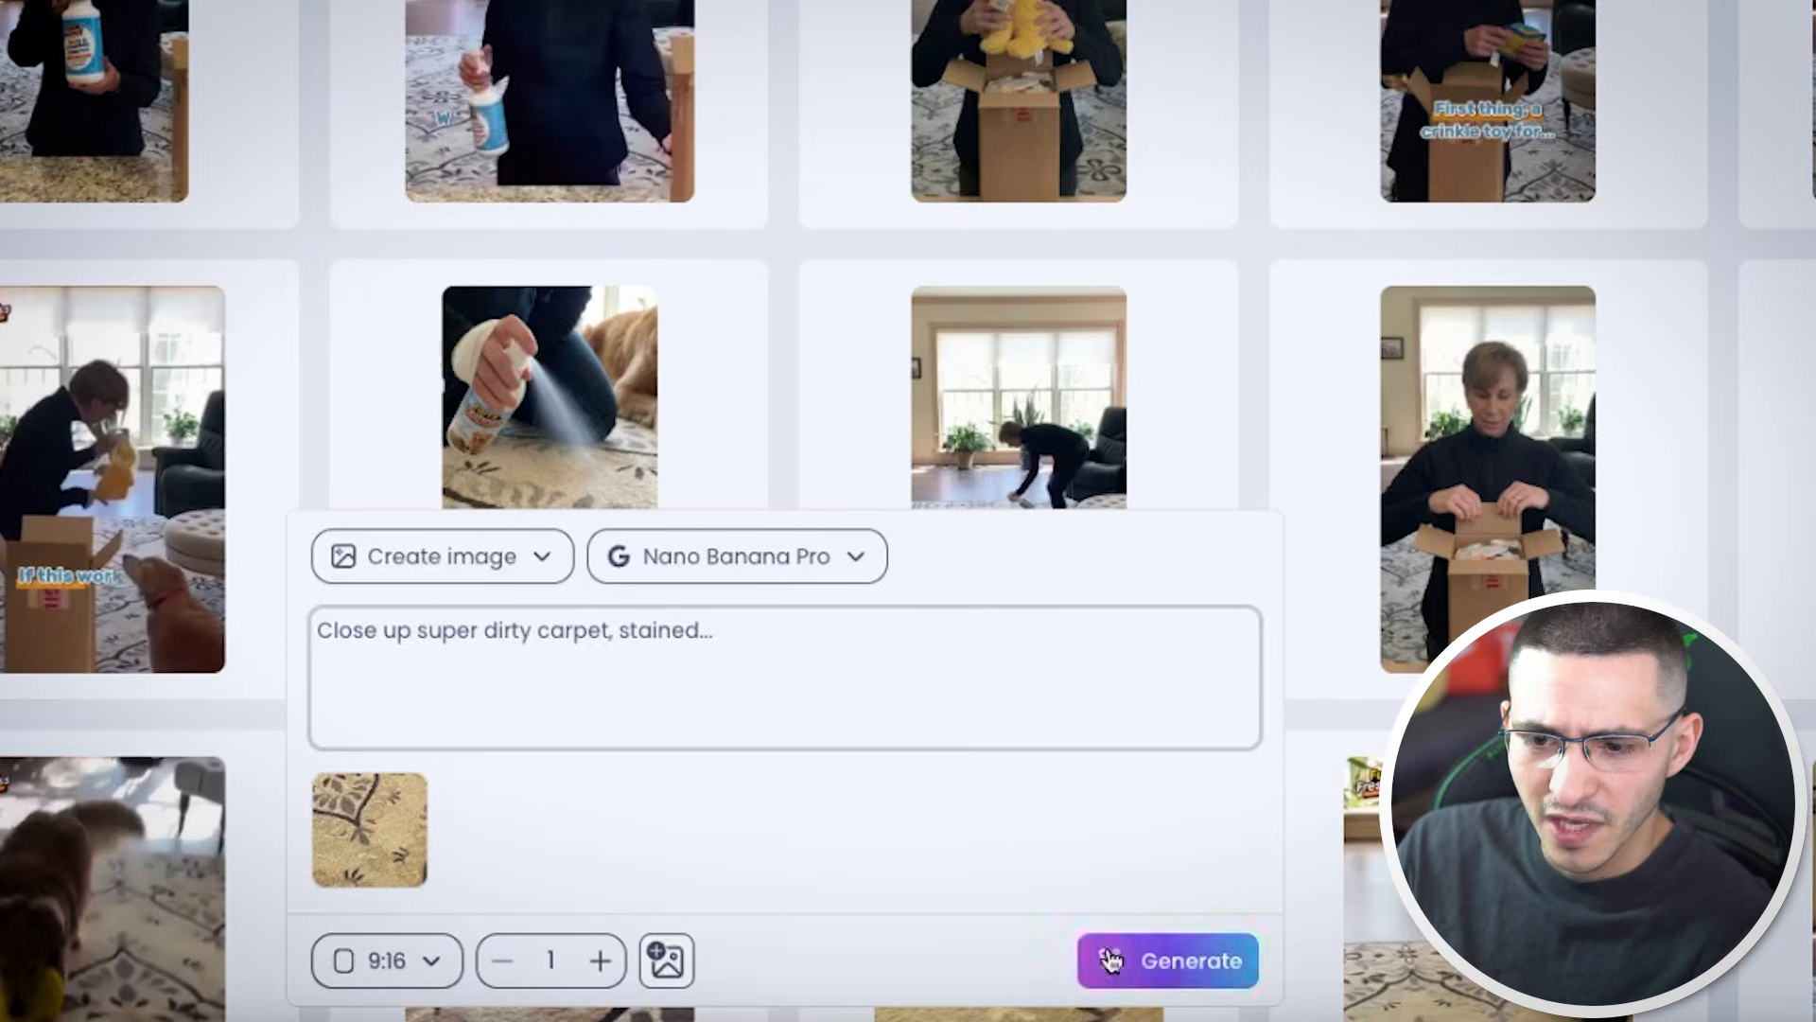
click(1110, 960)
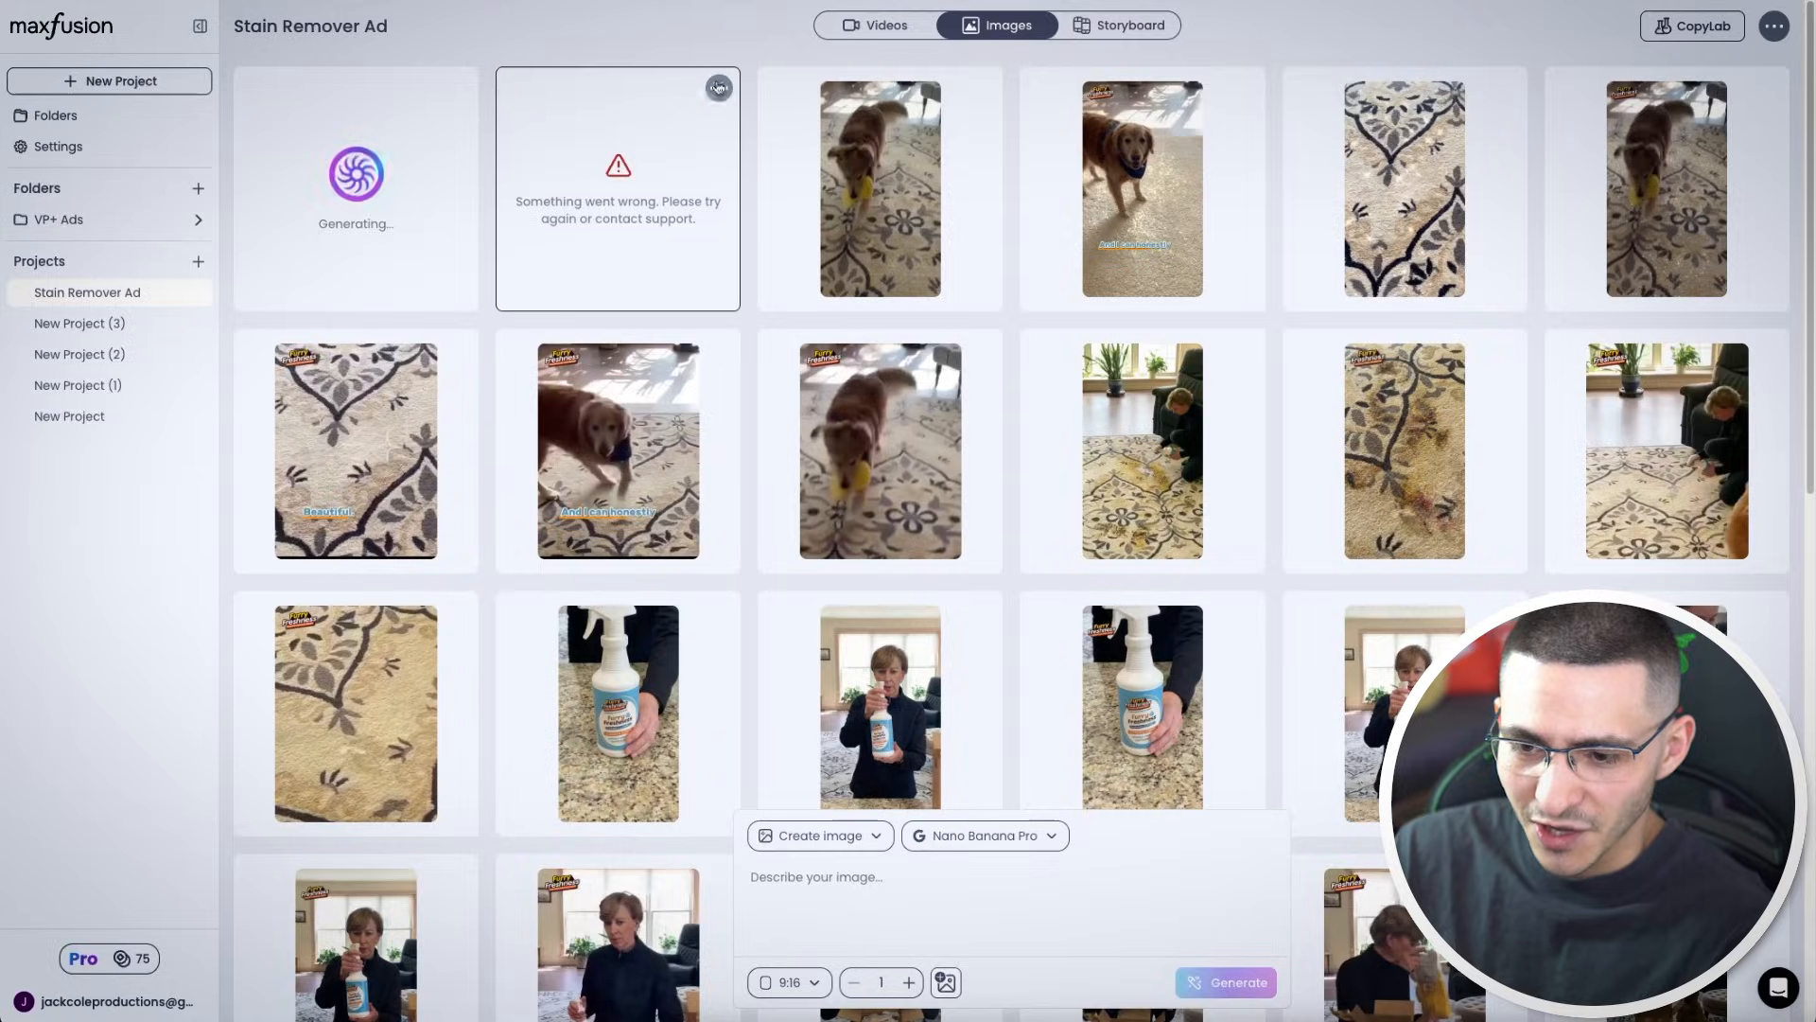
Return to the storyboard and preview the scene 10 video of the happy dog
click(1130, 26)
scroll(819, 478, down, 15)
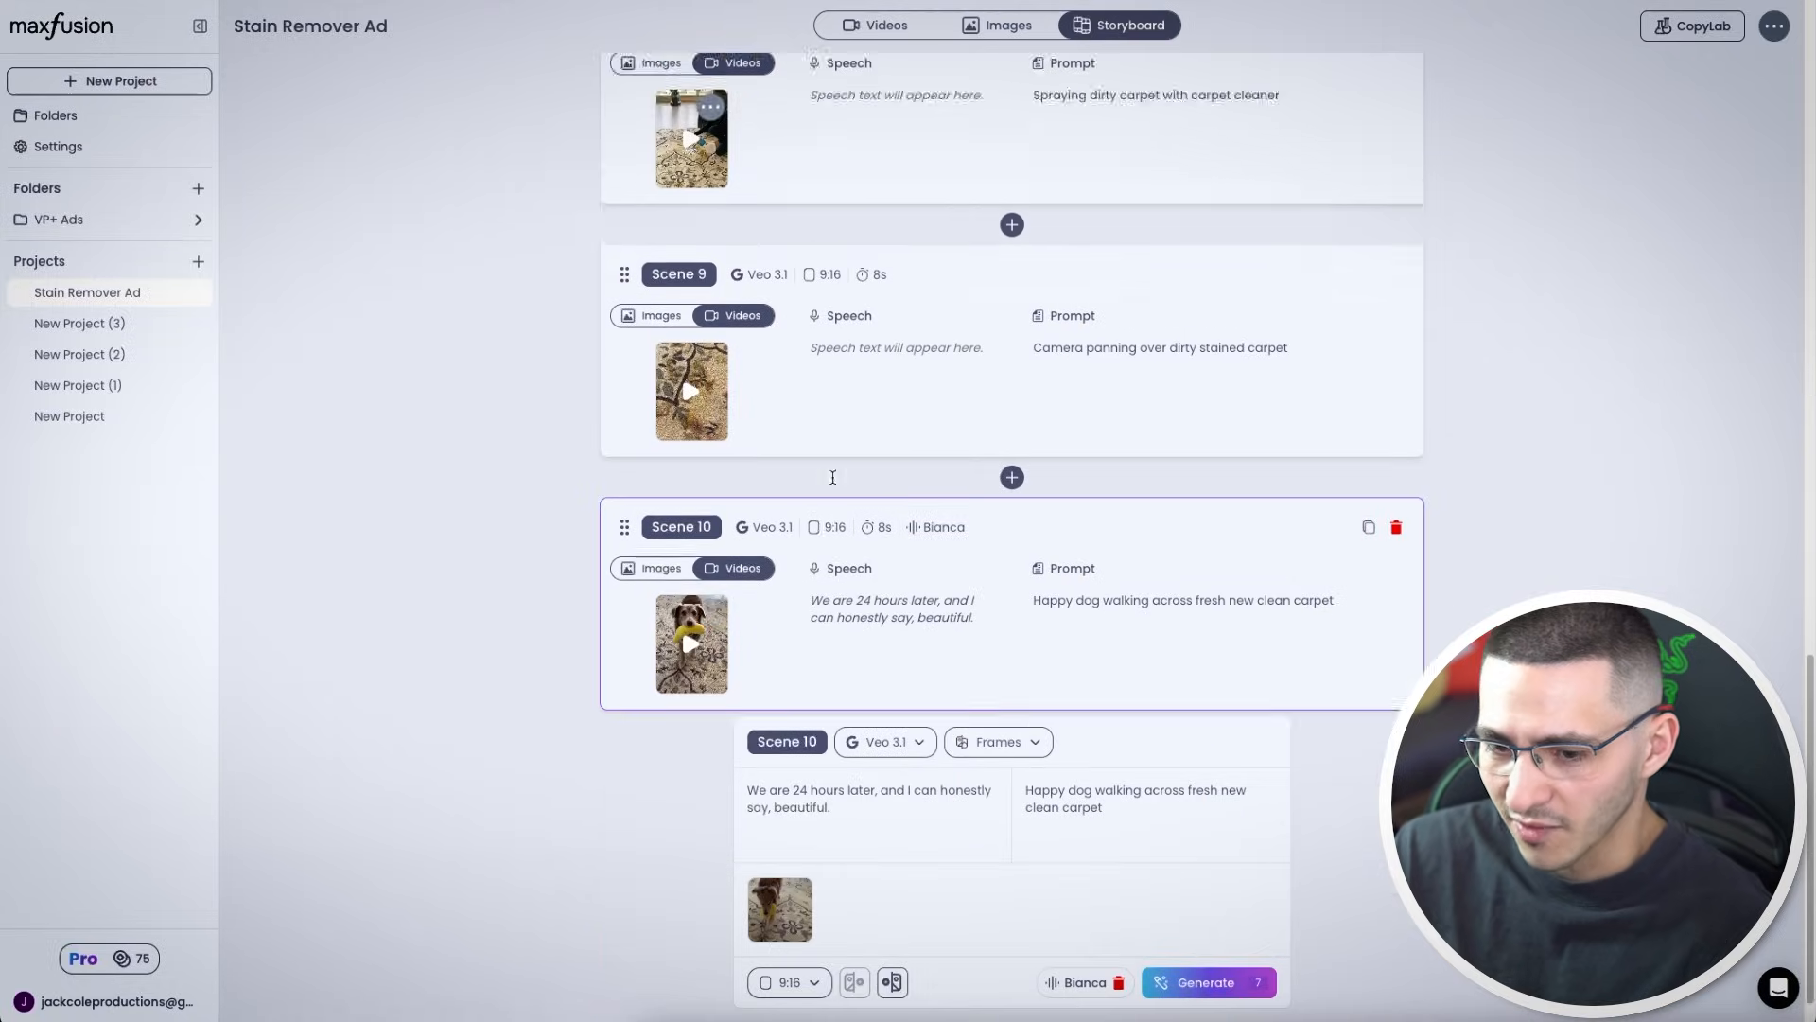
click(680, 588)
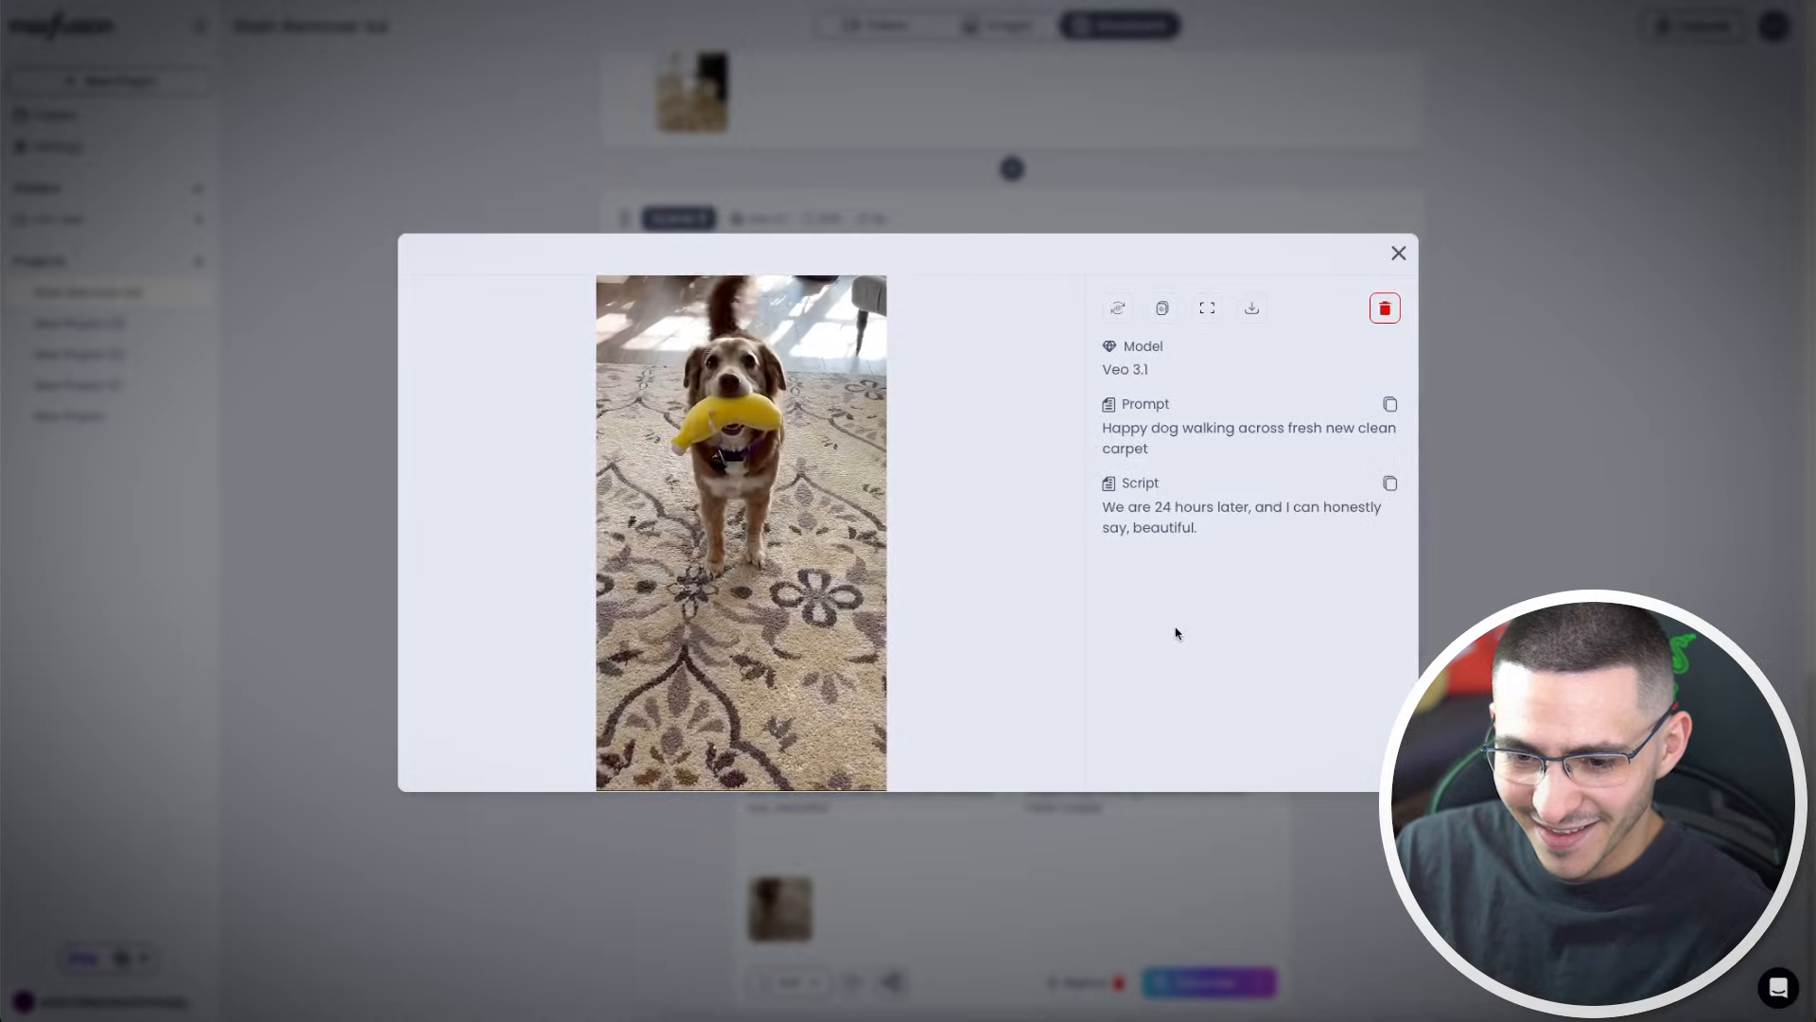
click(1612, 498)
scroll(1011, 489, up, 1)
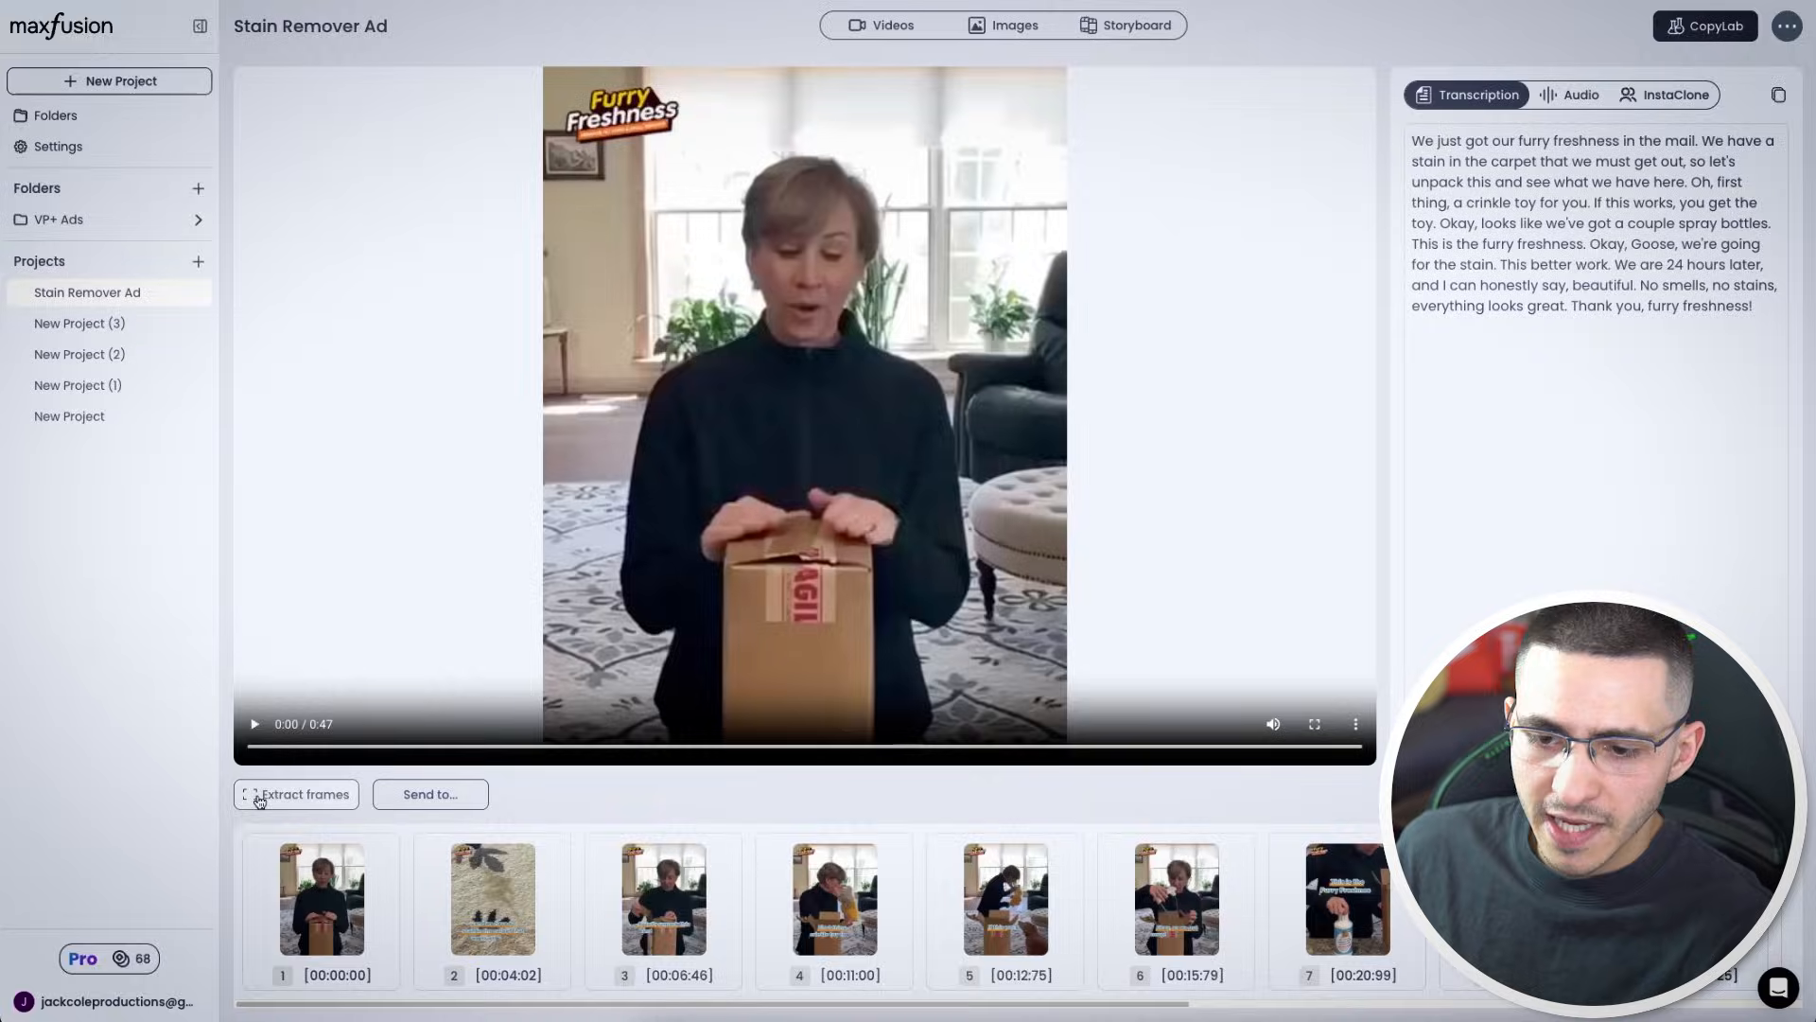
Mark the final product frame at the end of the source video and save the frames
click(258, 796)
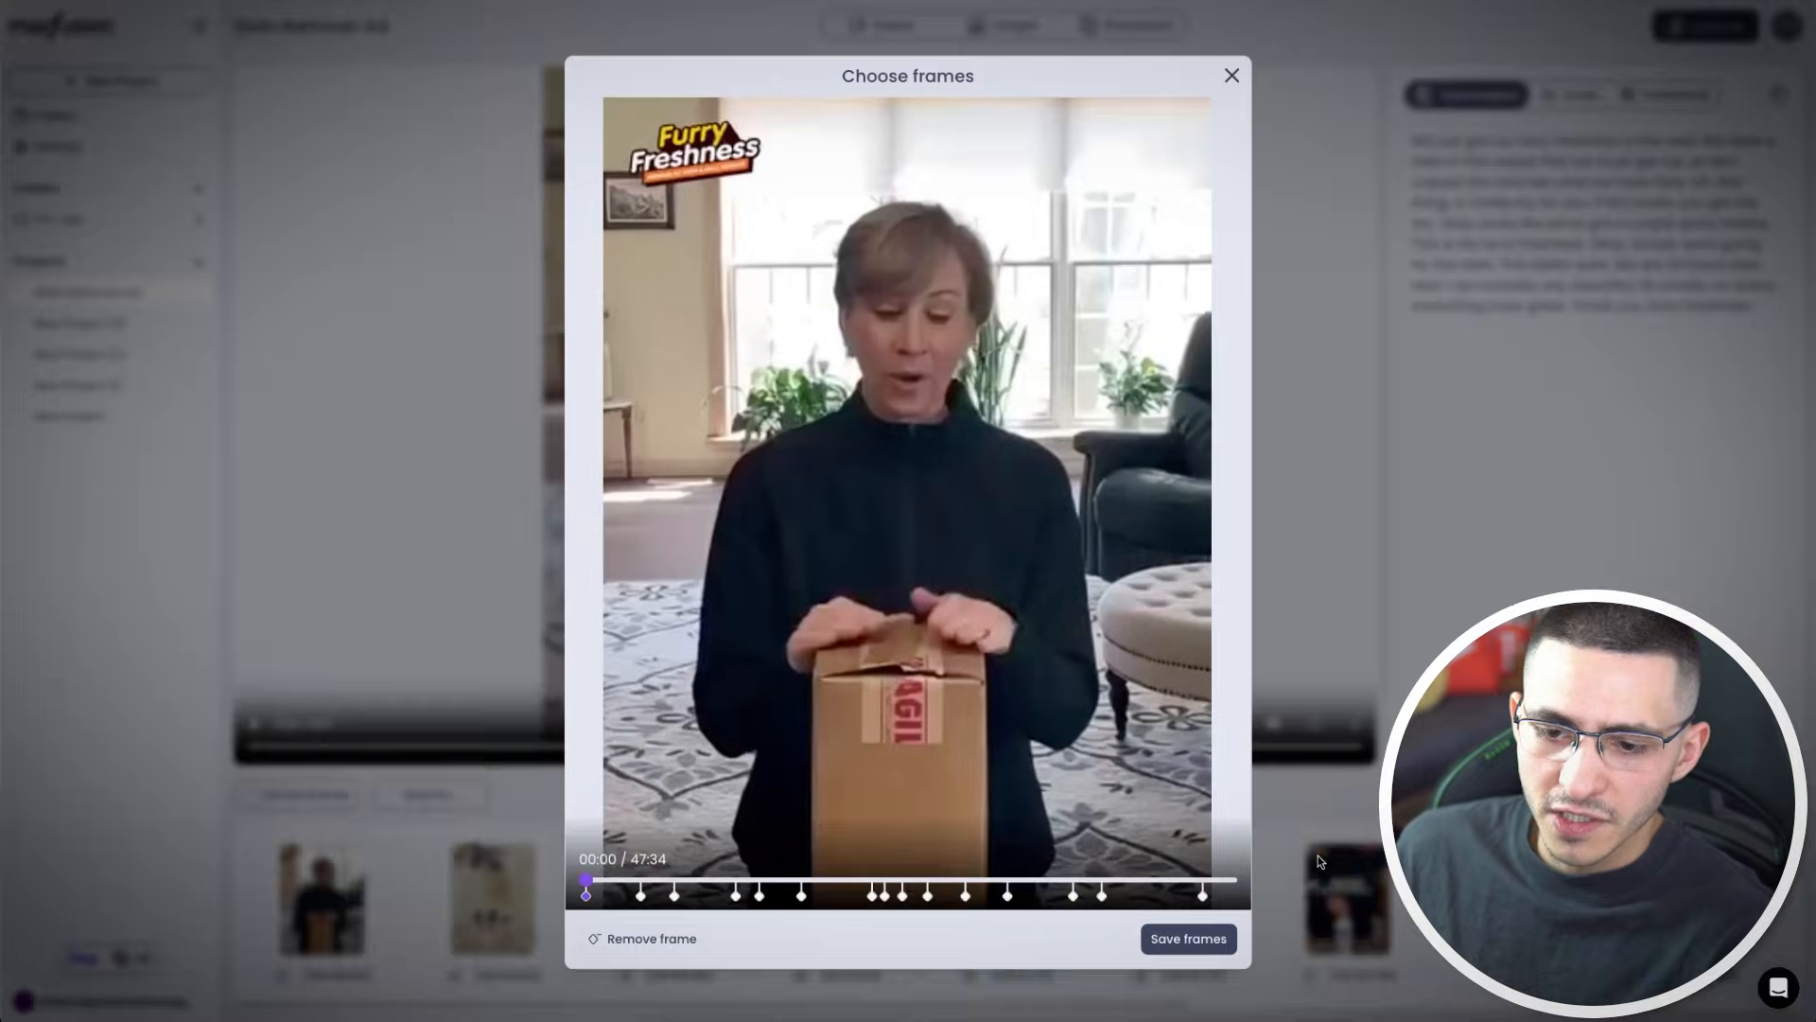
click(1221, 881)
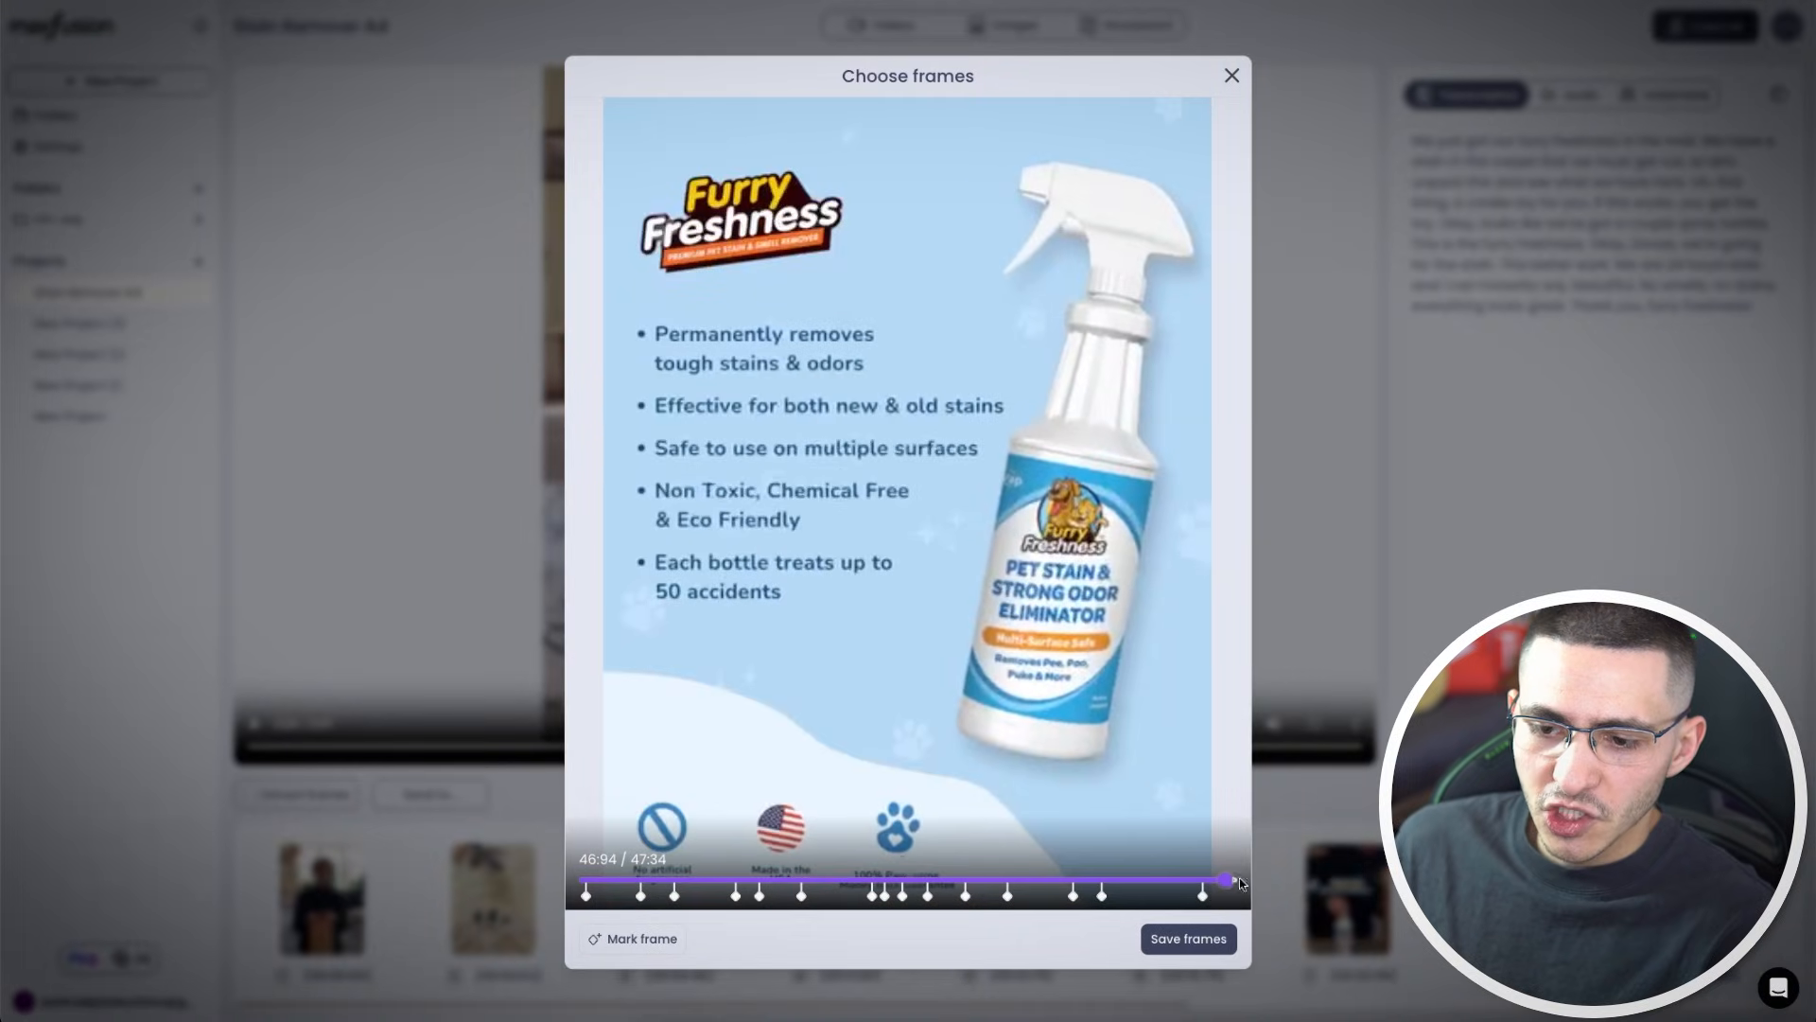
click(1177, 936)
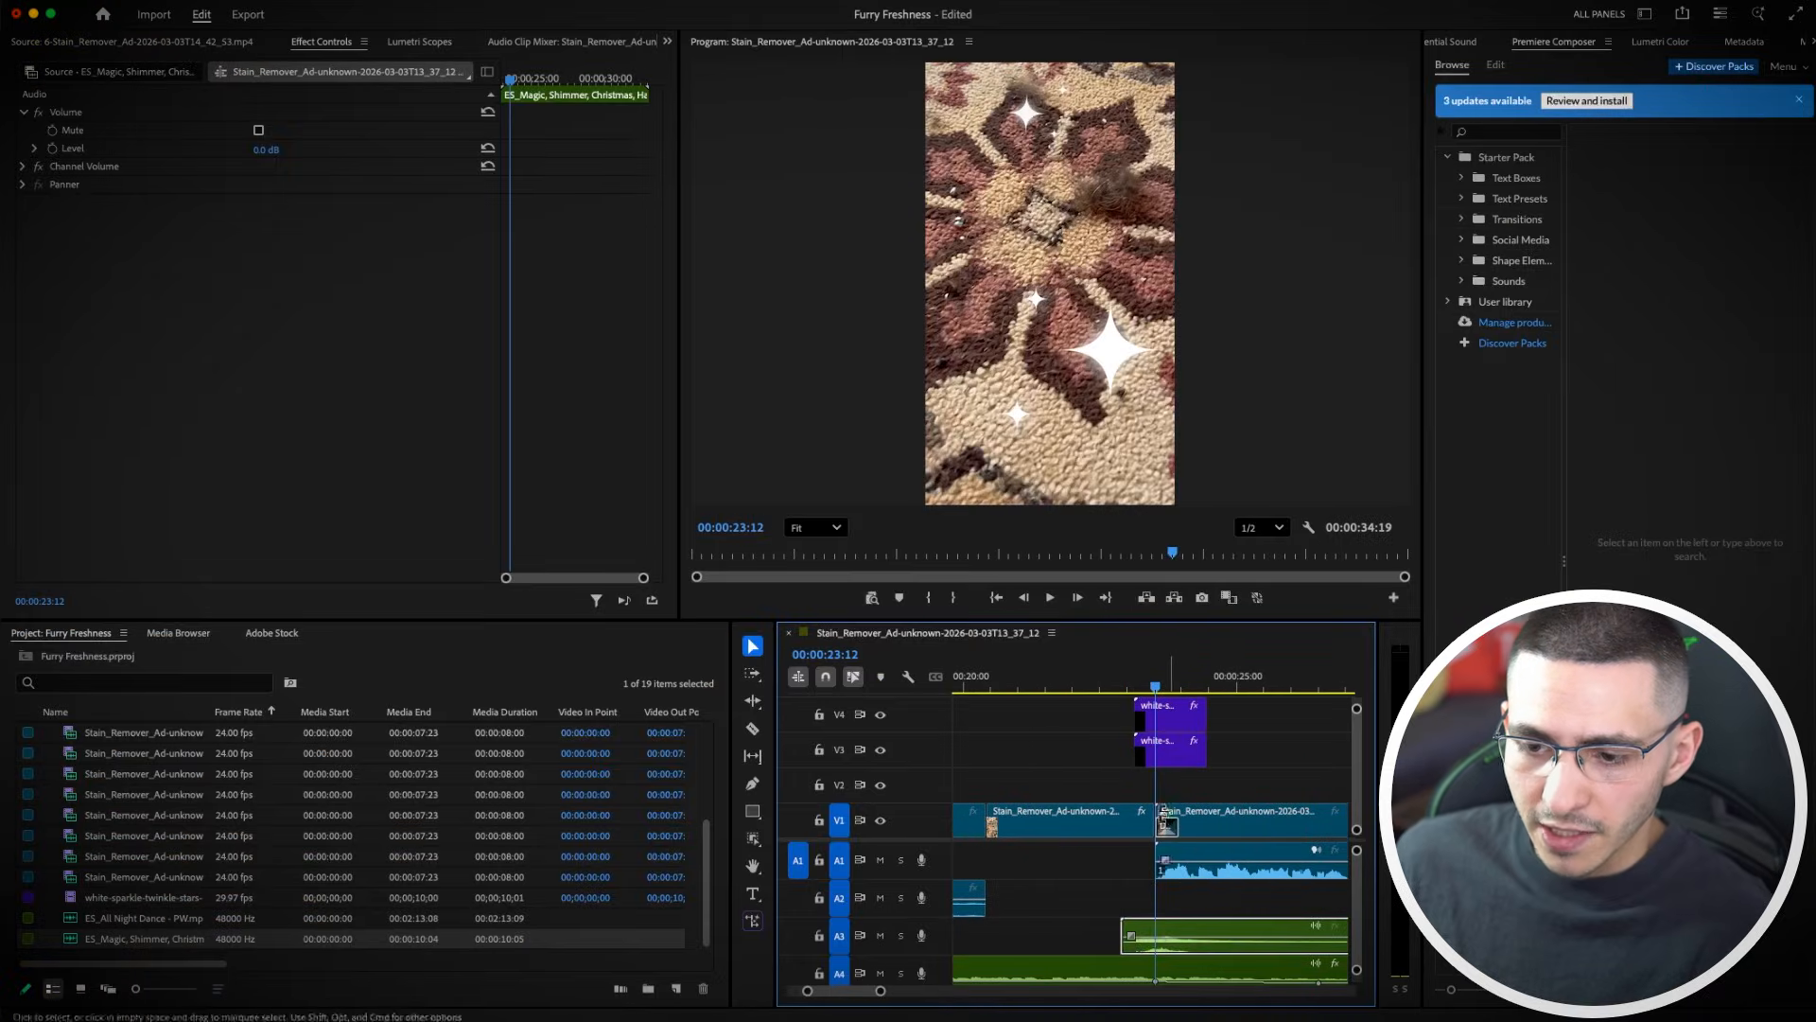
Play back the assembled ad on the timeline and save the project
click(1124, 686)
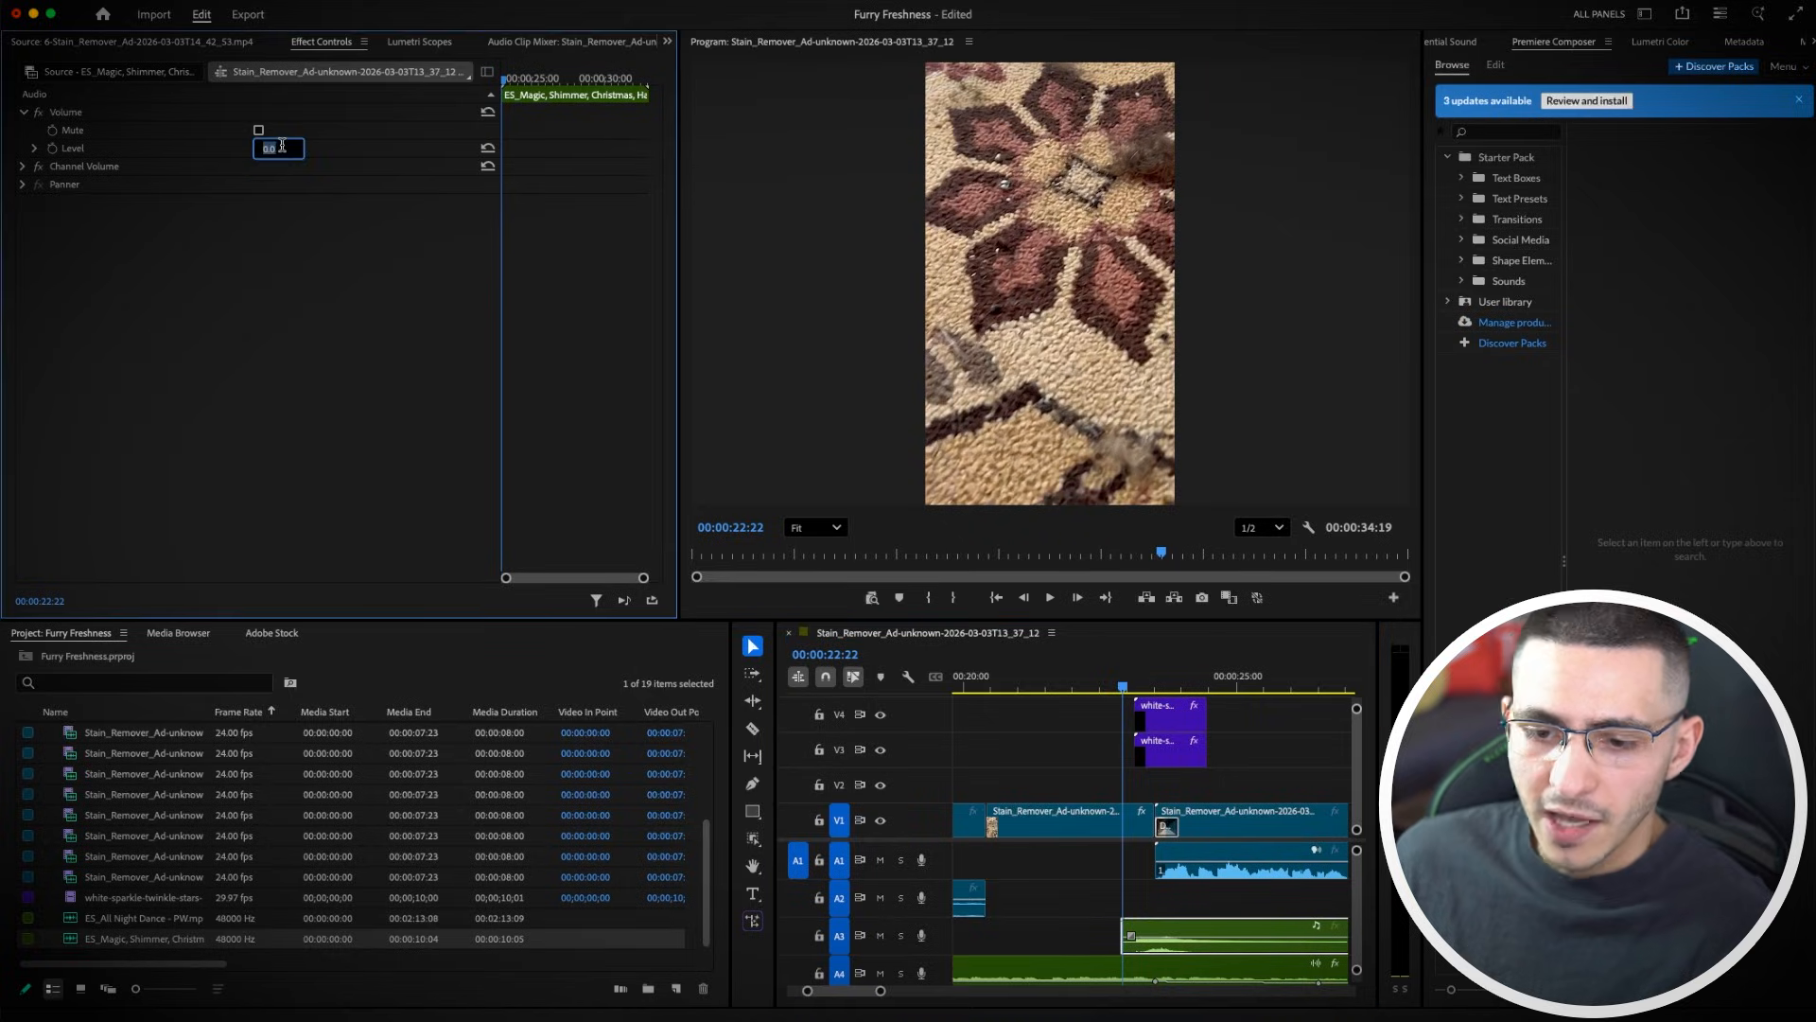
key(space)
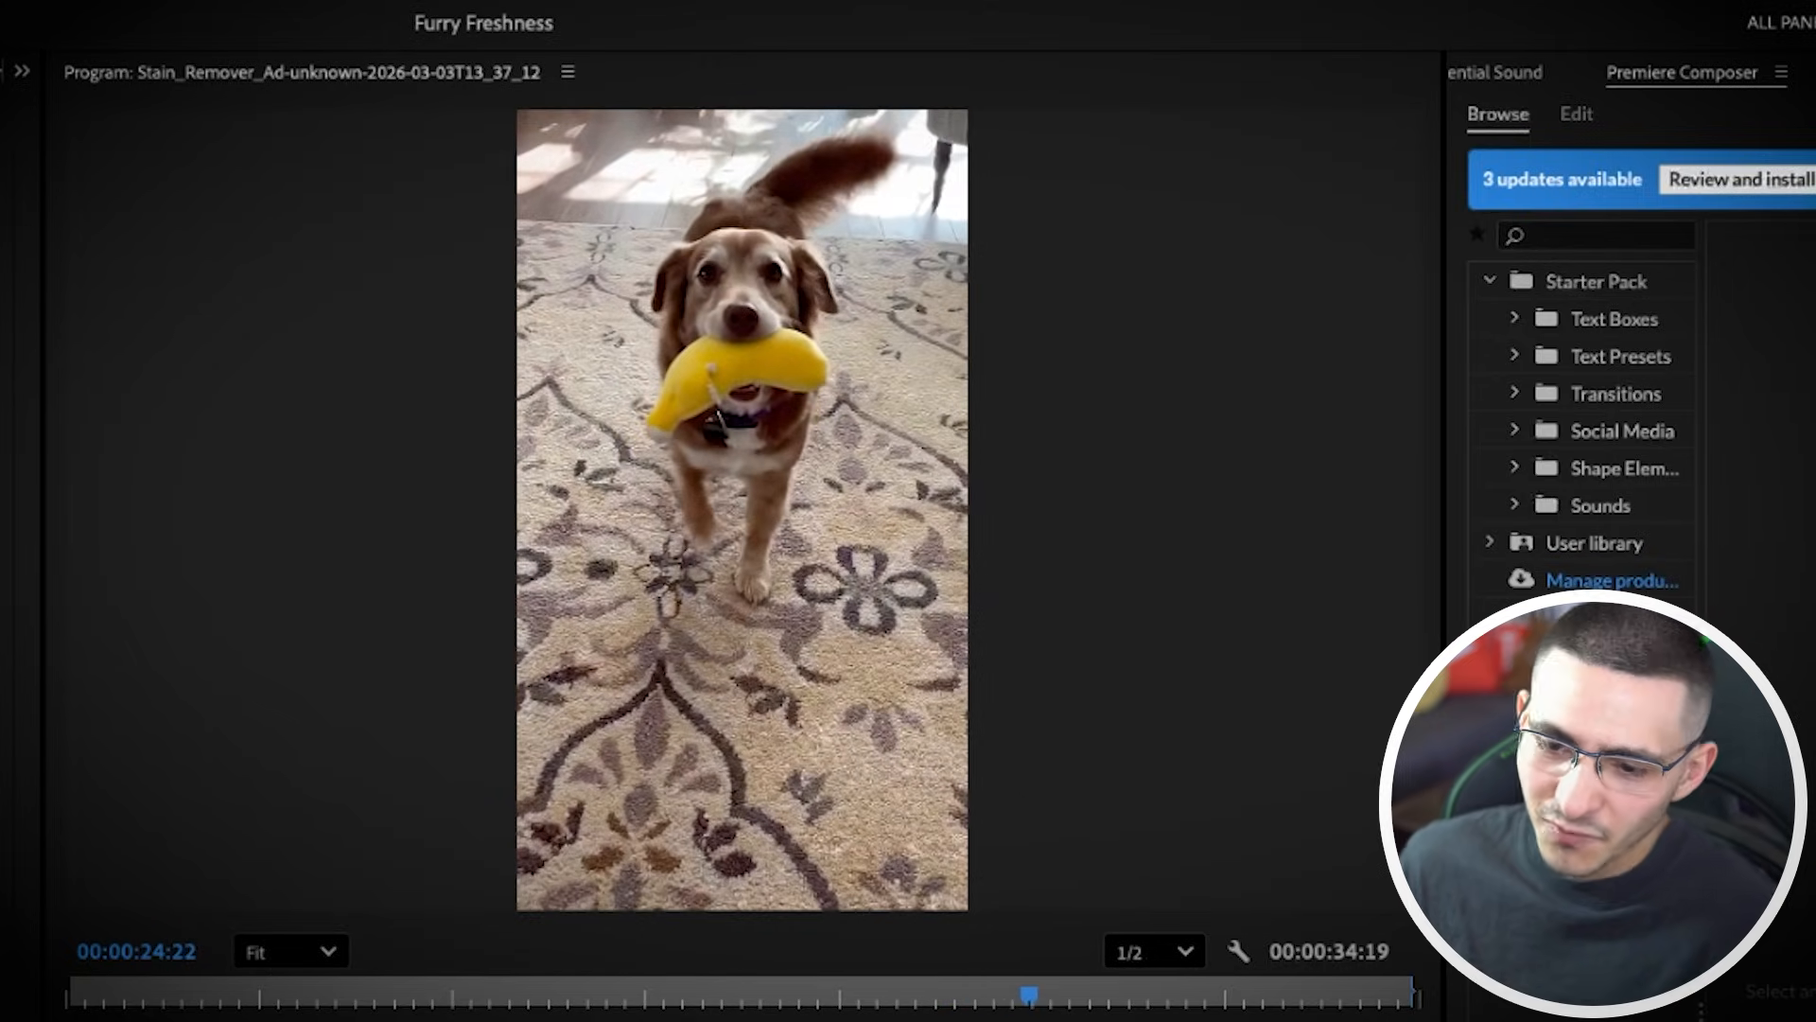
key(shift+Left)
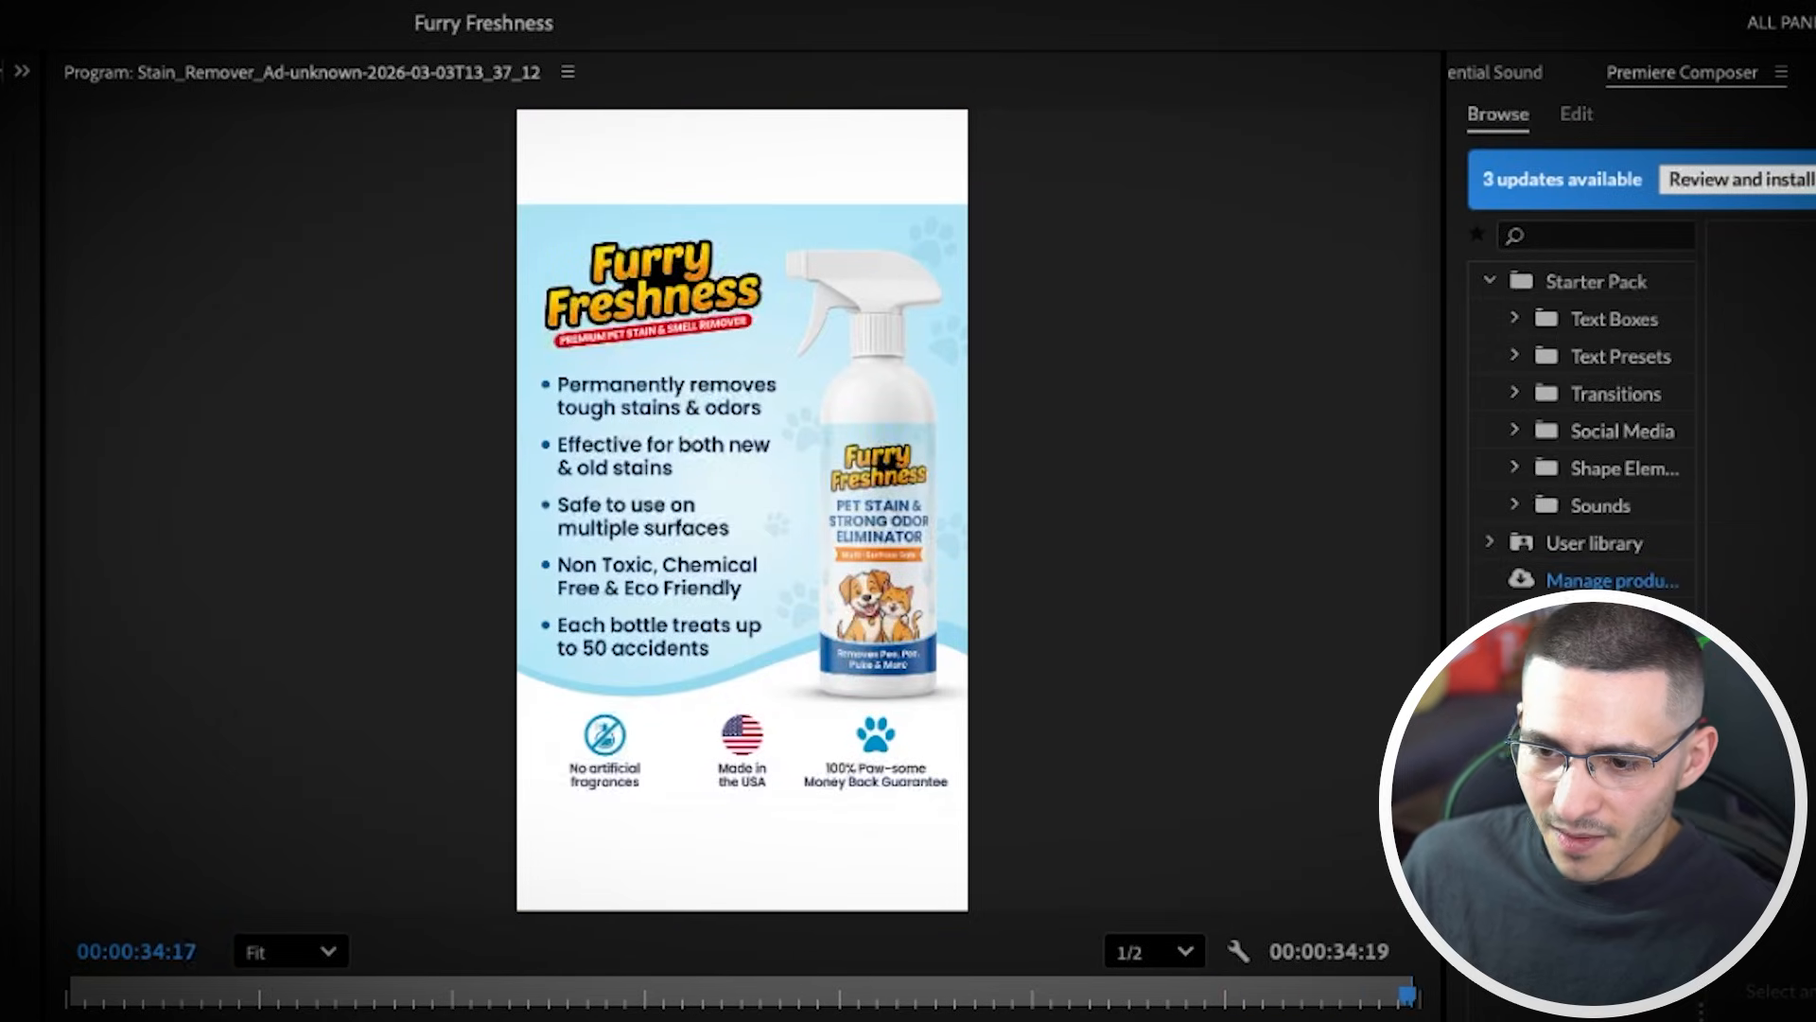
key(ctrl+s)
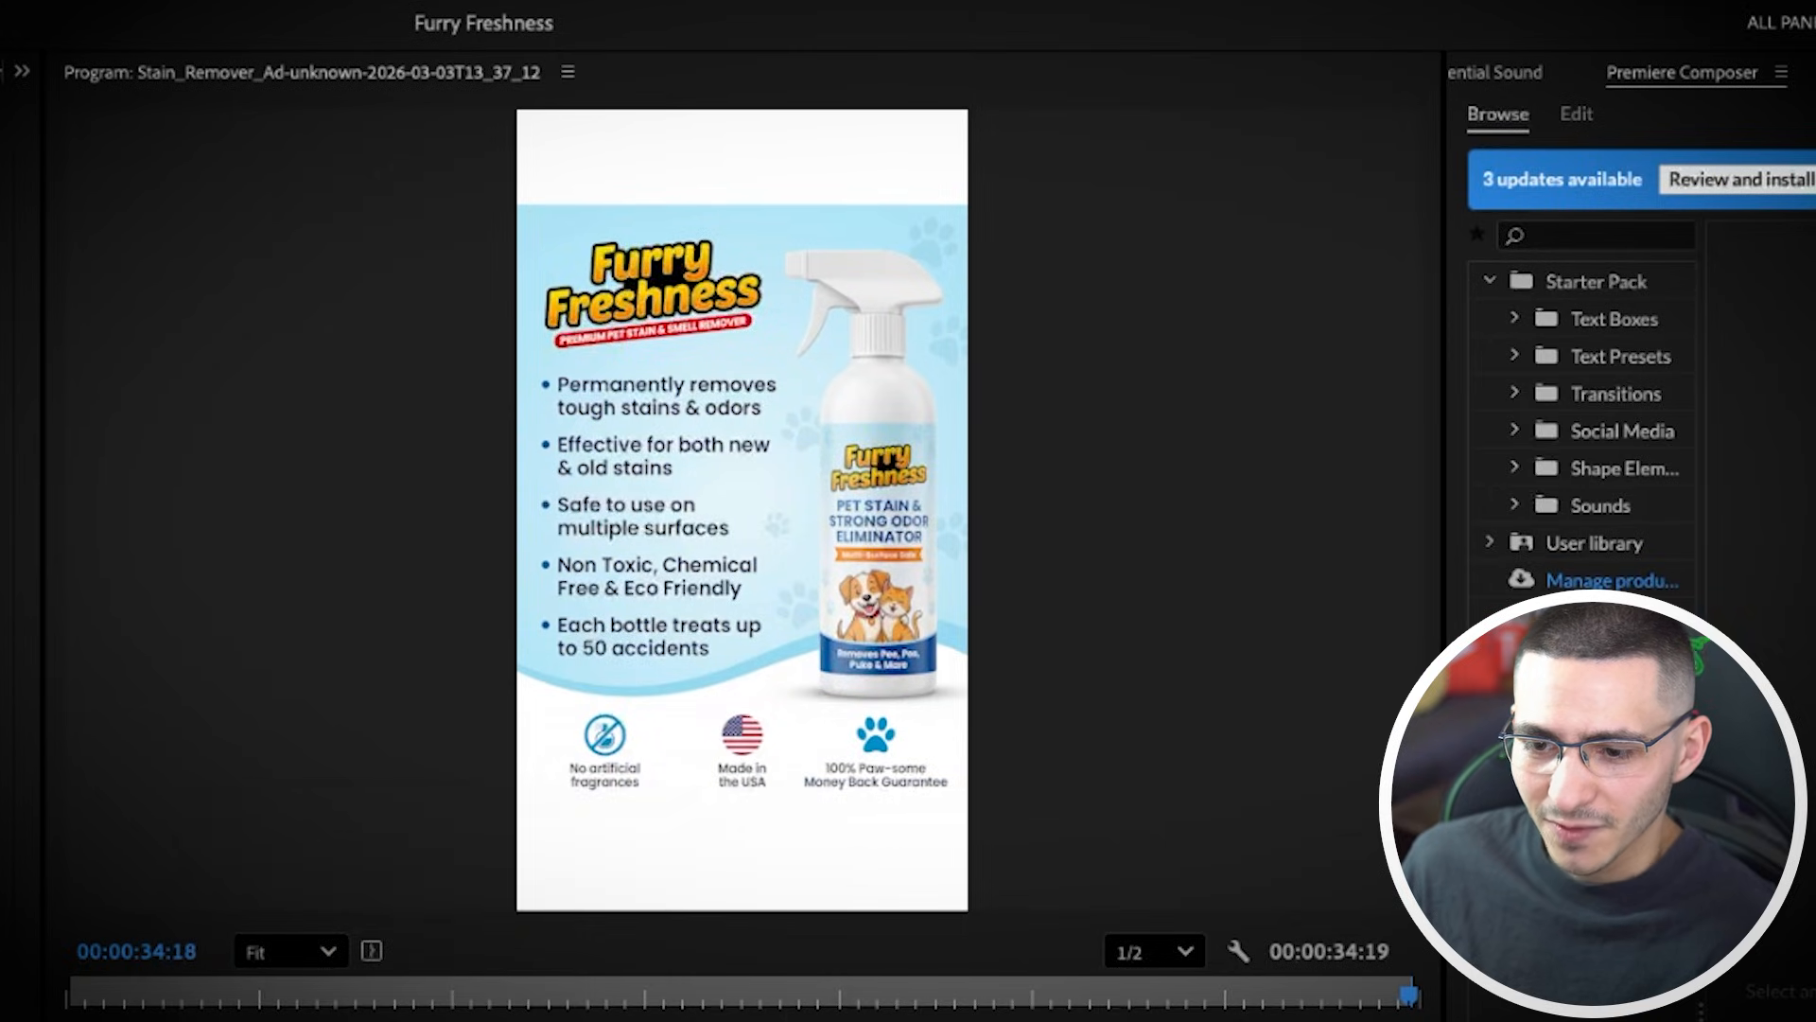